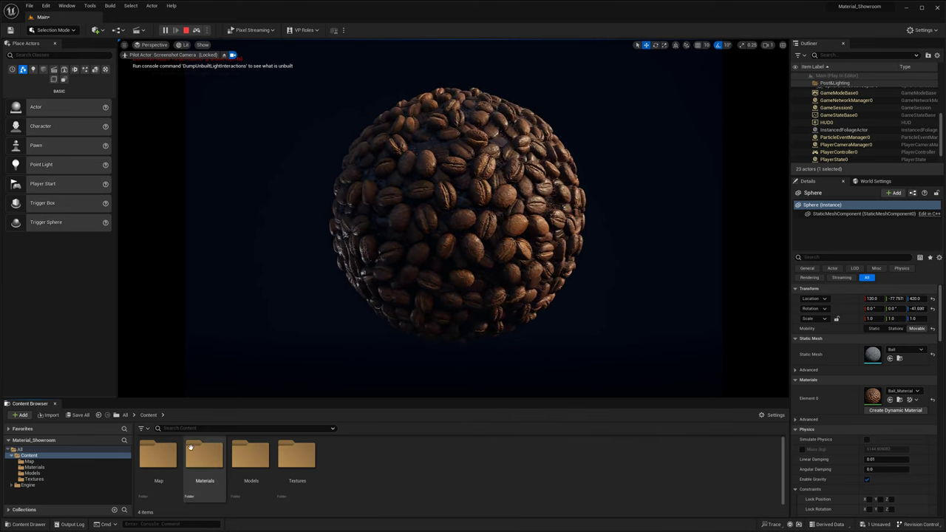
Step: Open the Map folder and inspect the Light Source, SkyLight and Floor actors in the Main2 level
double_click(158, 458)
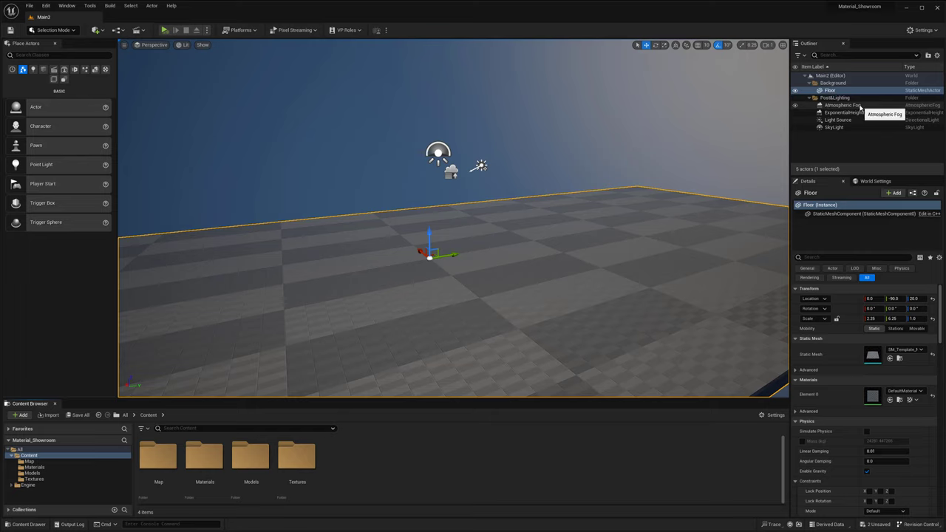
click(838, 120)
click(846, 128)
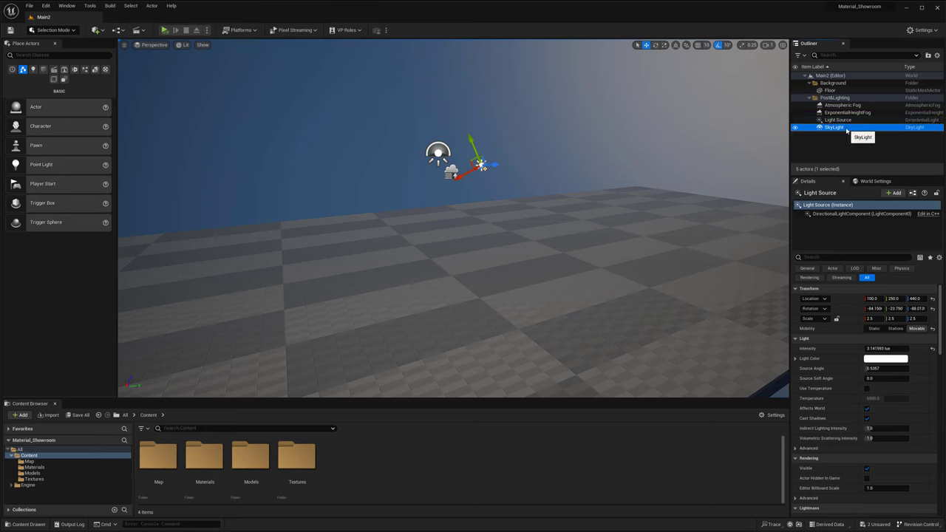
click(529, 275)
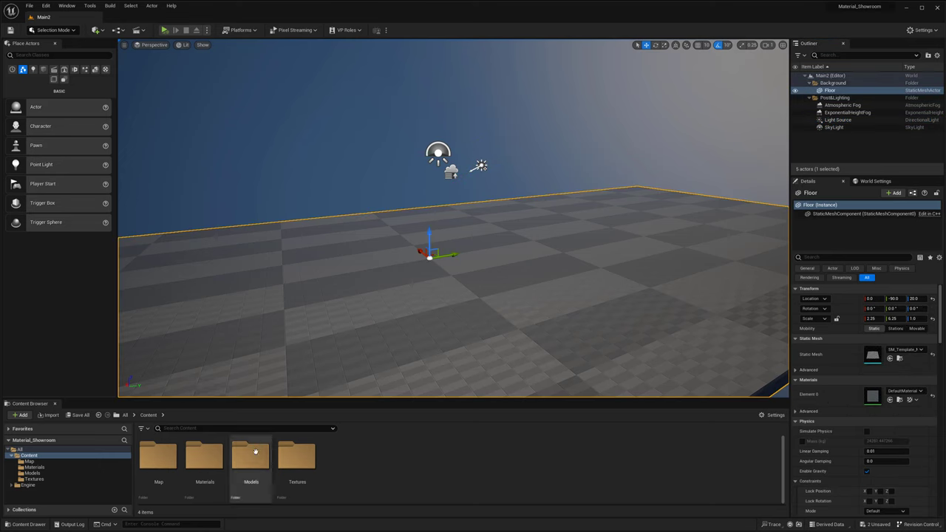
Step: Look through the assets in the Models and Textures folders and return to the Content folder
double_click(252, 454)
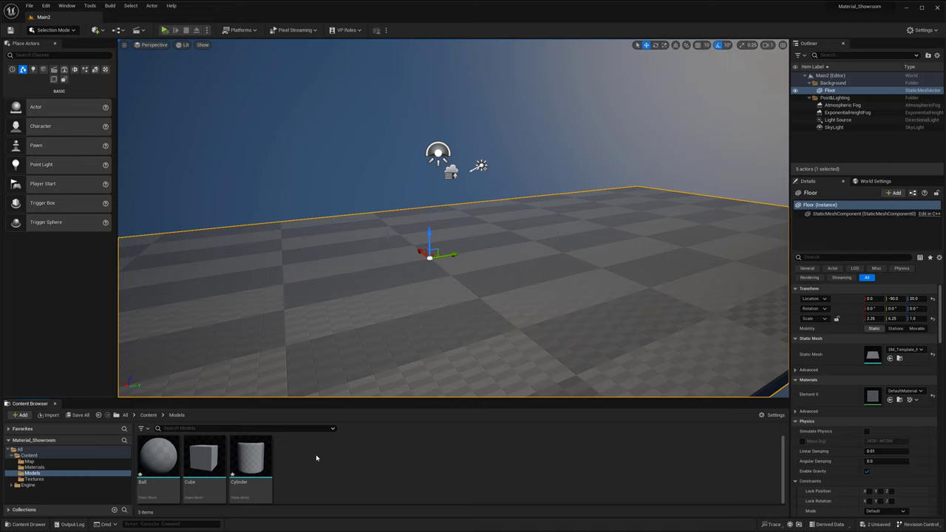
click(148, 414)
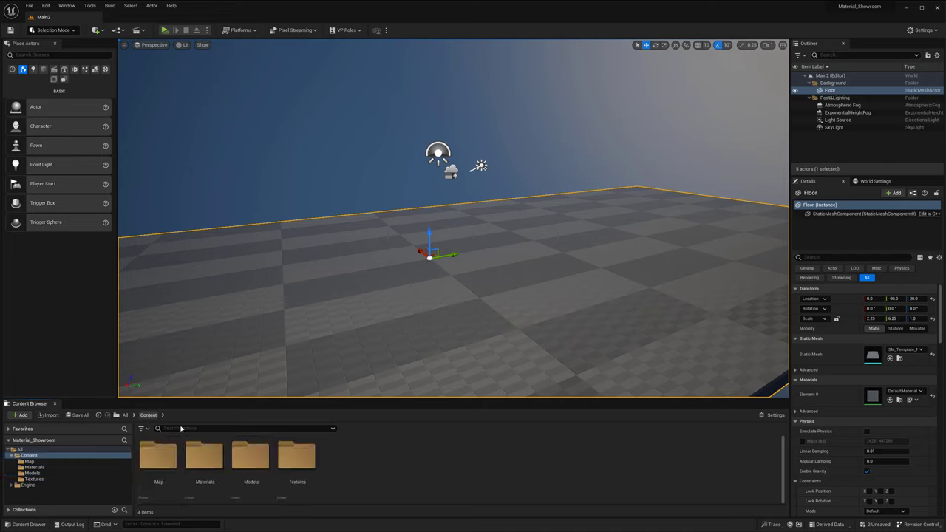
double_click(286, 458)
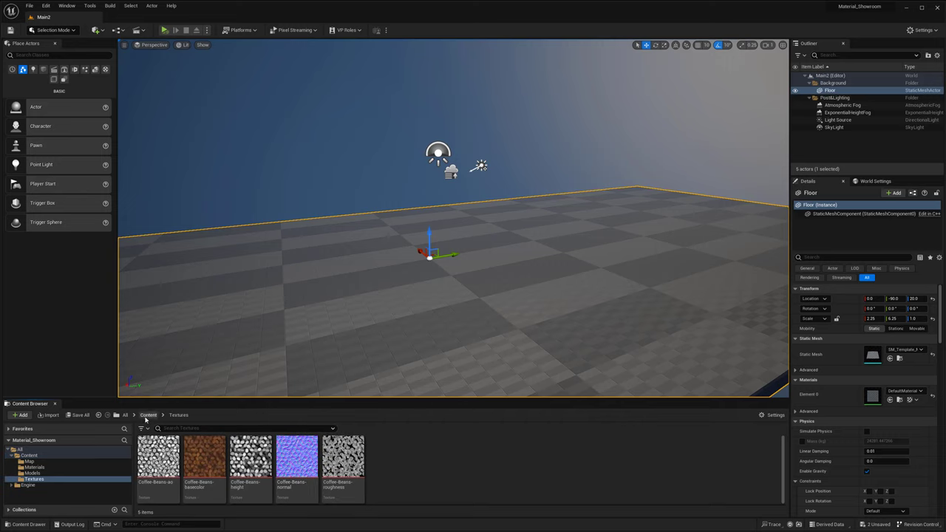
click(148, 414)
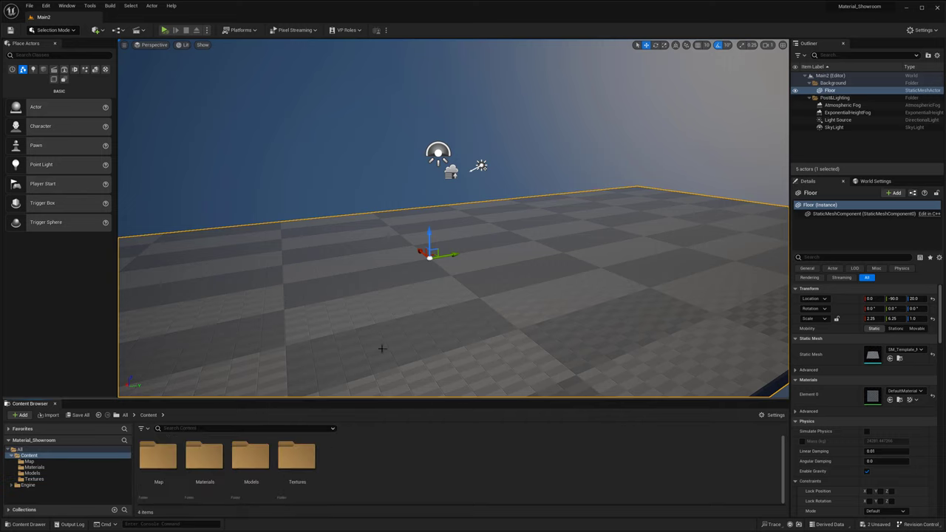
Step: Search the plugins for "modelin" to check whether Modeling Tools Editor Mode is enabled
click(46, 6)
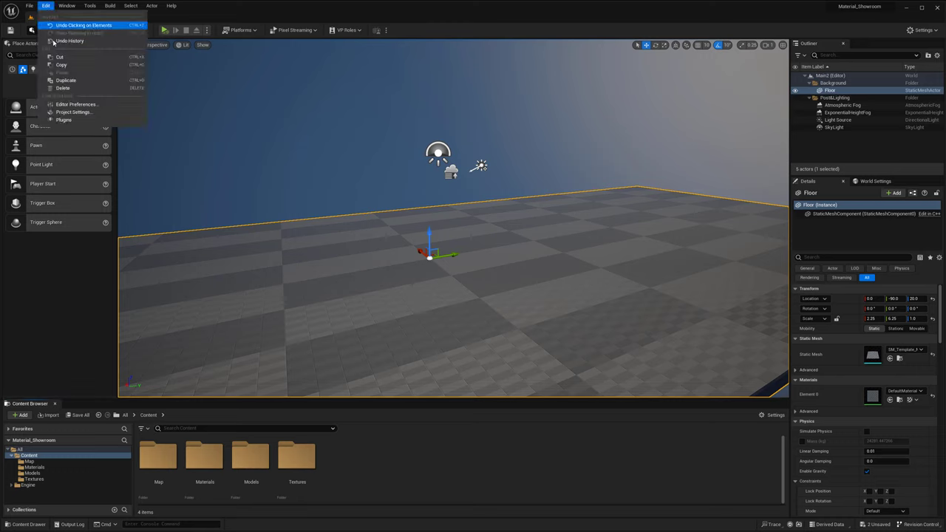
click(68, 121)
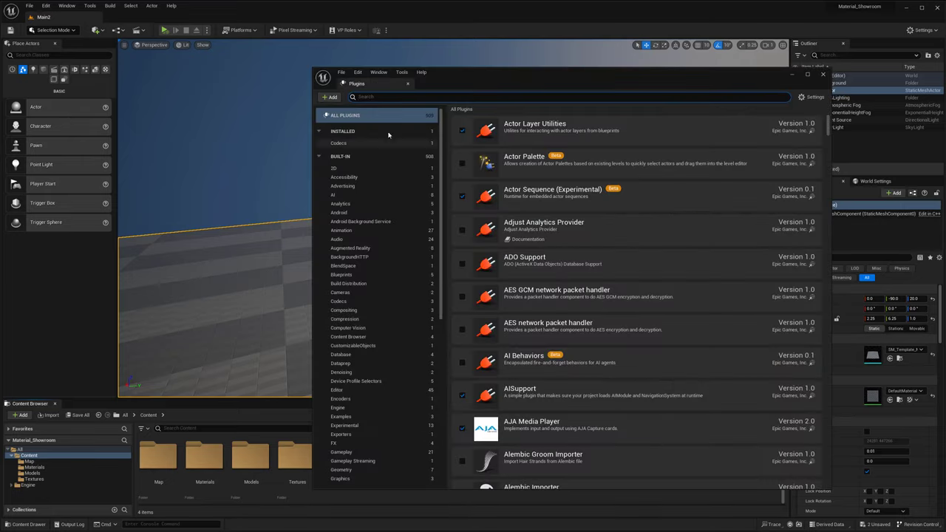
text(modelin)
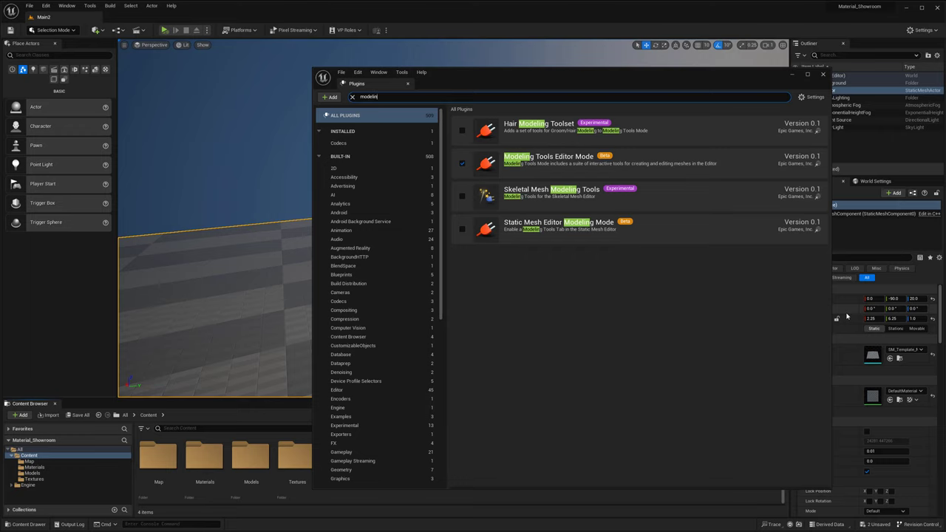
click(824, 76)
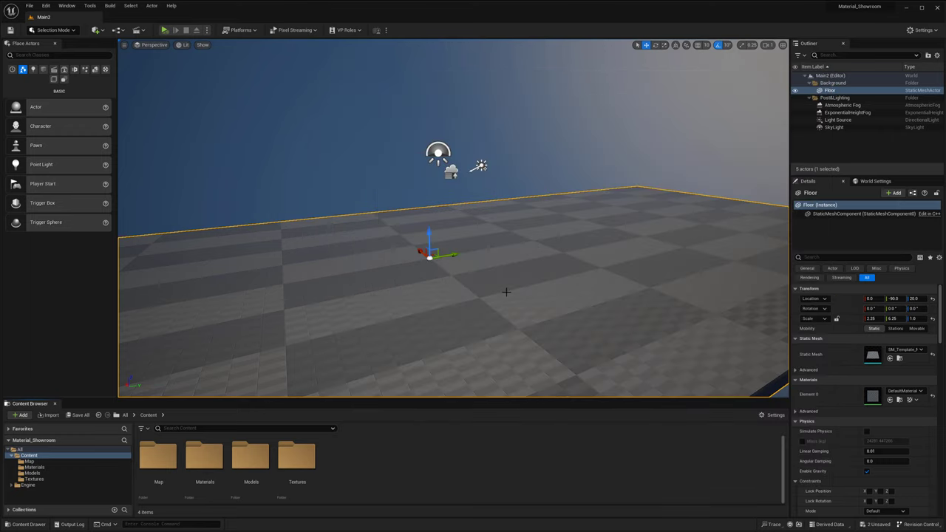
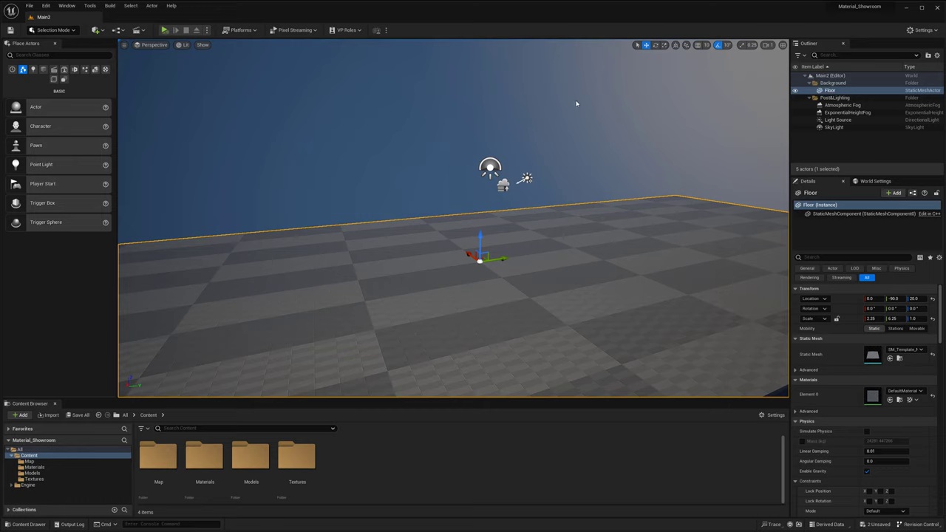
Step: Switch the viewport to game view so the actor icons and selection outline are hidden
right_drag(659, 163, 674, 172)
key(g)
key(g)
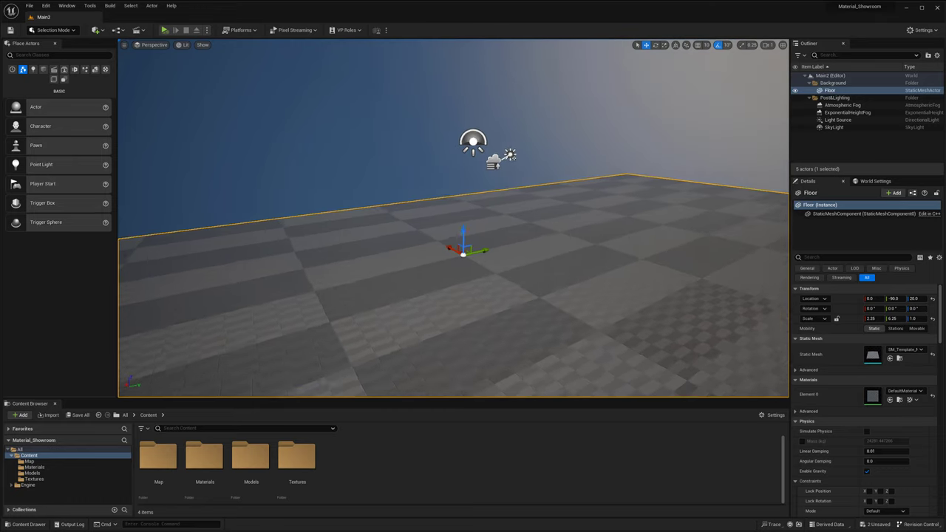
key(g)
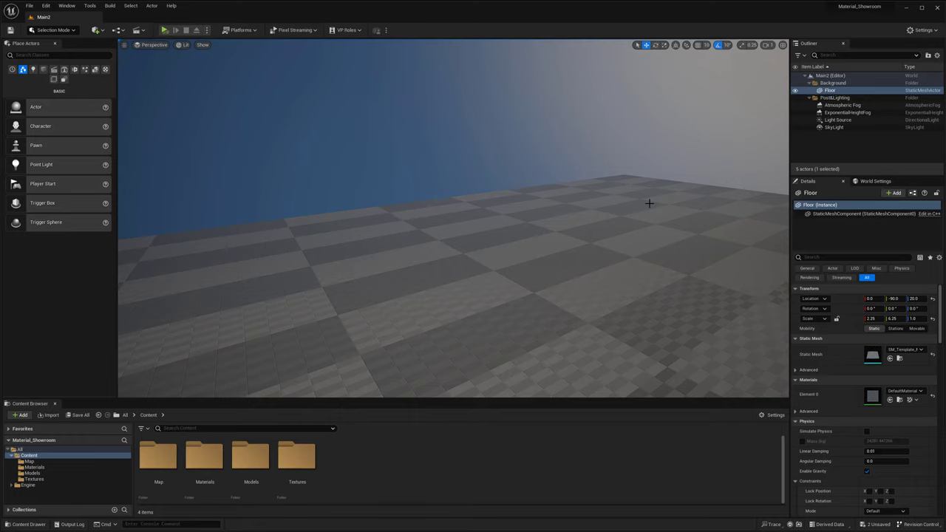
right_drag(493, 265, 479, 291)
Step: Create a new material in the Content folder and name it Backgroung_Material
right_click(391, 457)
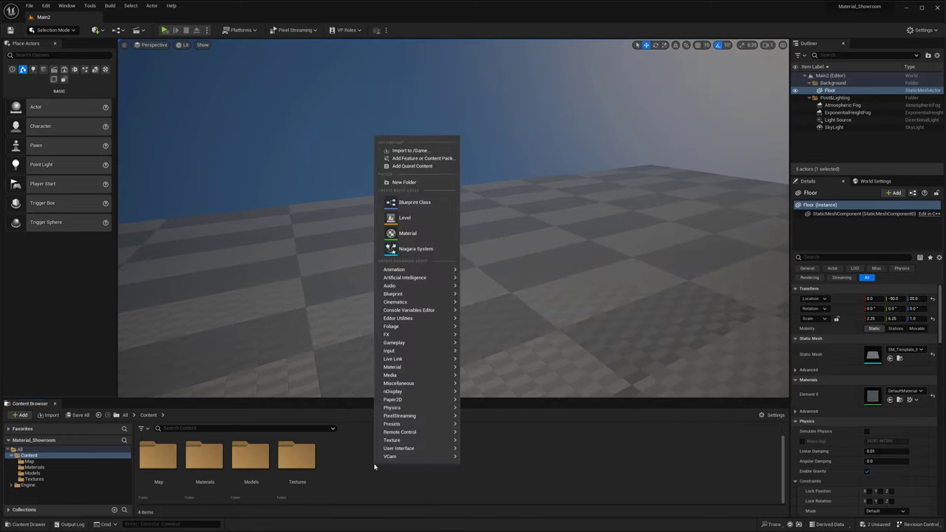
click(406, 233)
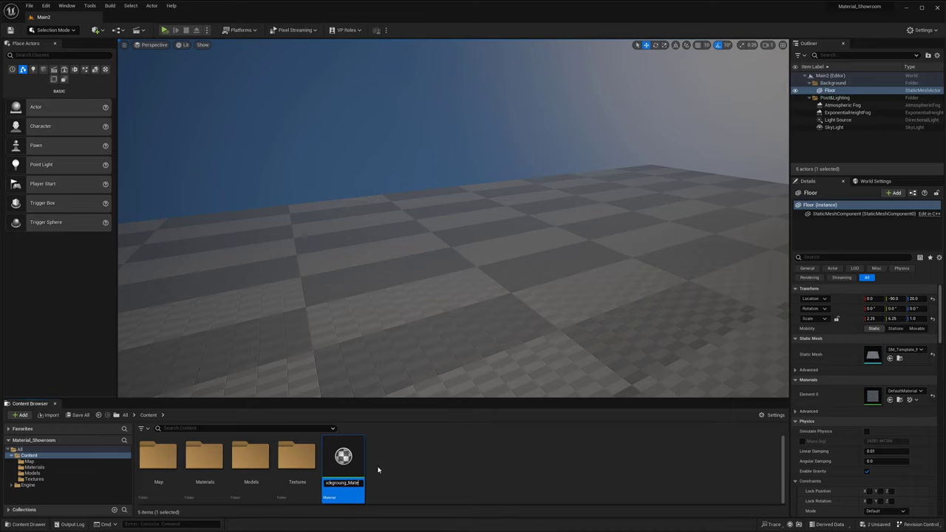
key(Return)
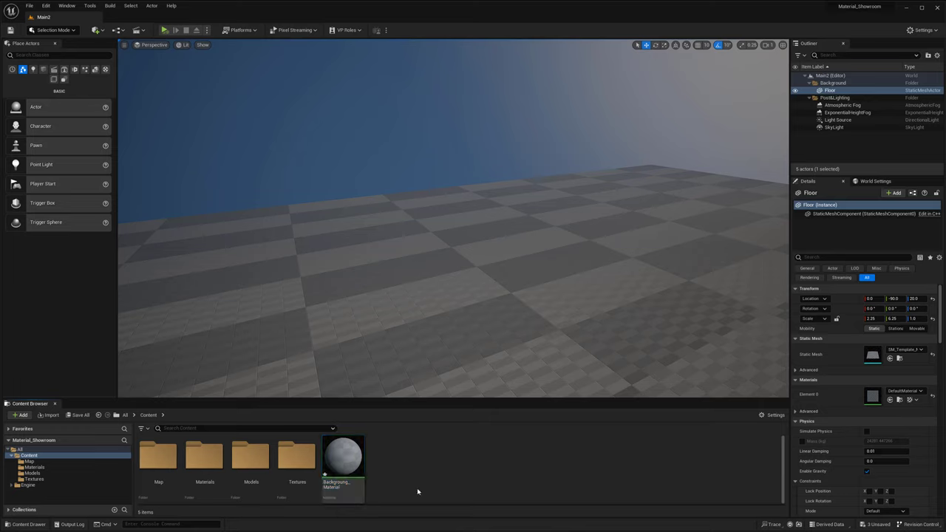
Step: Rename the new background material as BG_Material
right_click(347, 470)
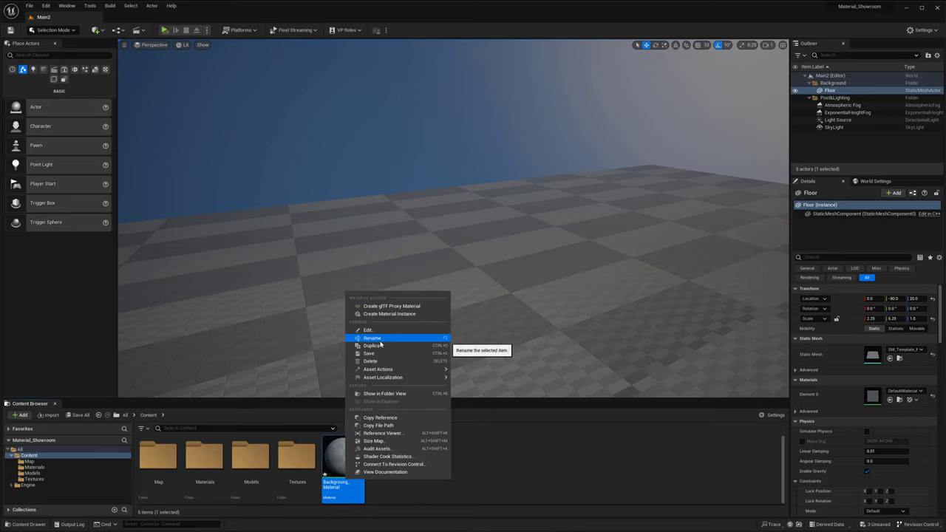
click(380, 339)
key(Return)
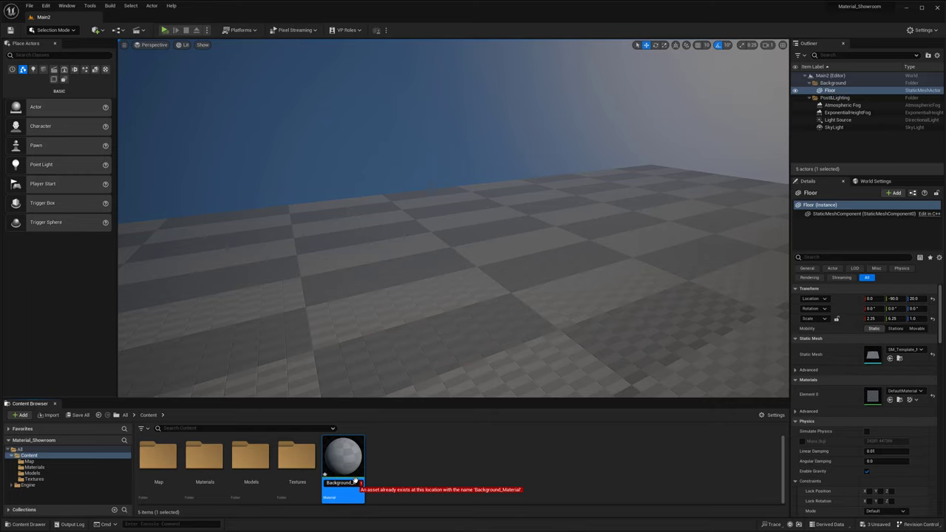
key(BackSpace)
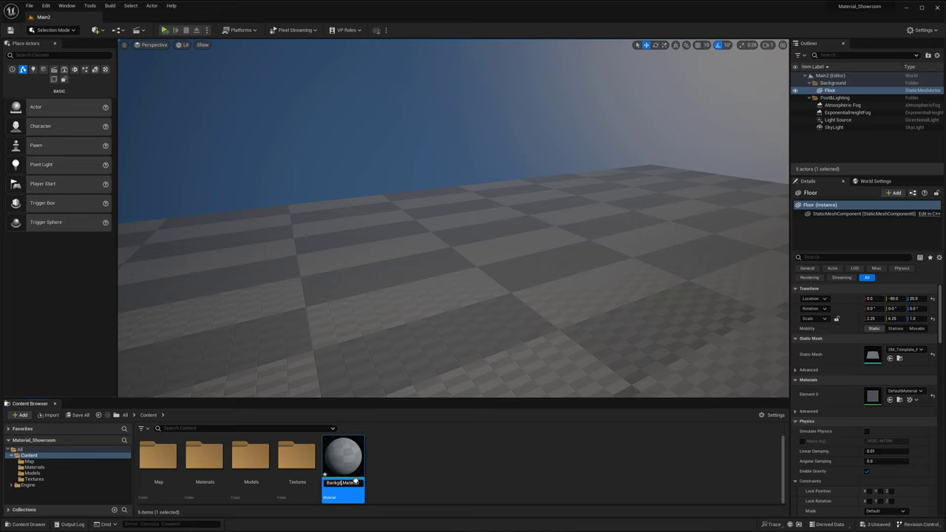
key(Return)
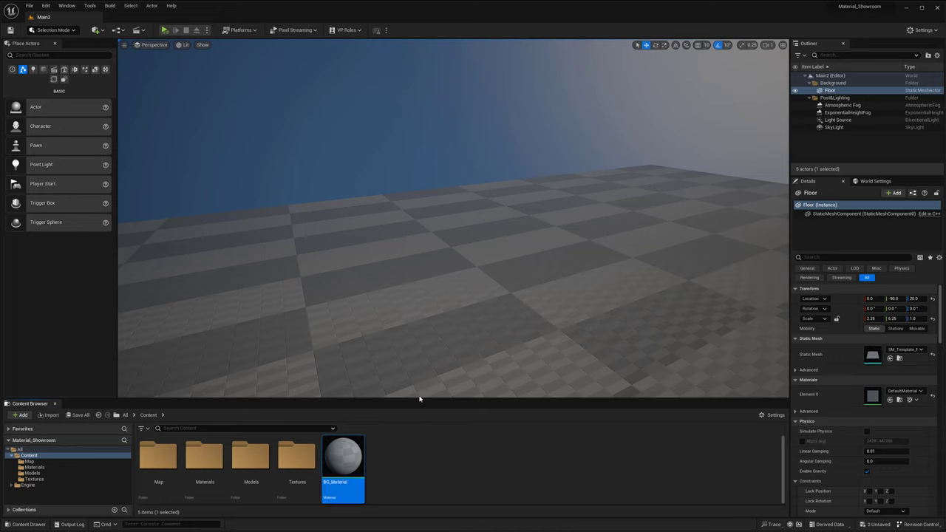
Step: Apply BG_Material to the floor and open the material for editing
click(473, 465)
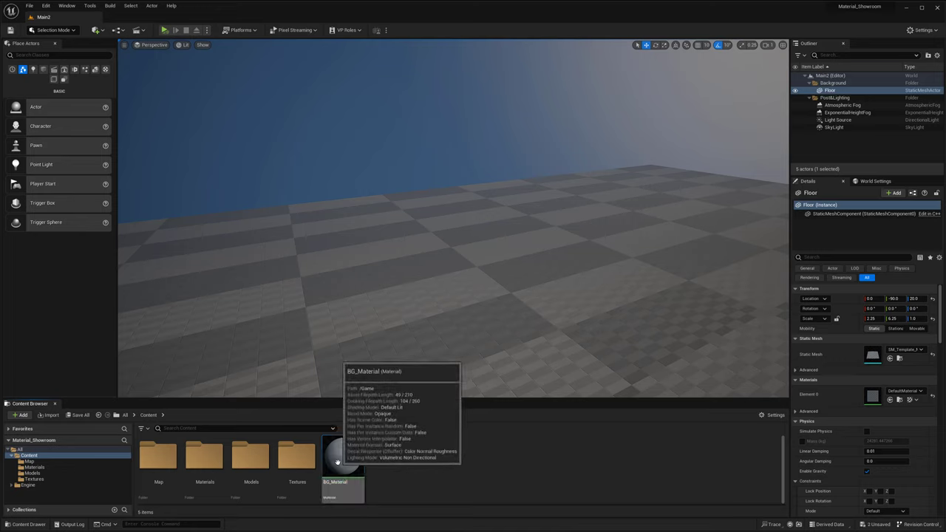
drag(337, 462, 484, 293)
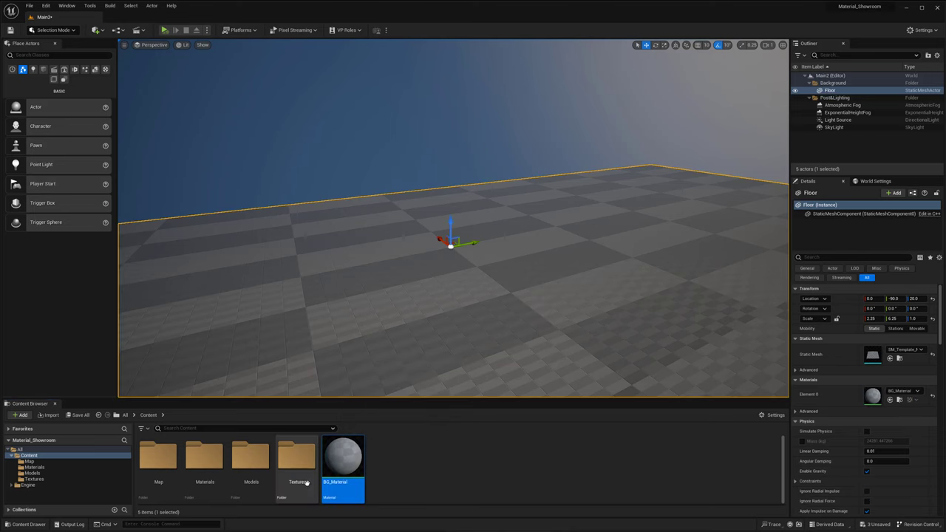
double_click(341, 460)
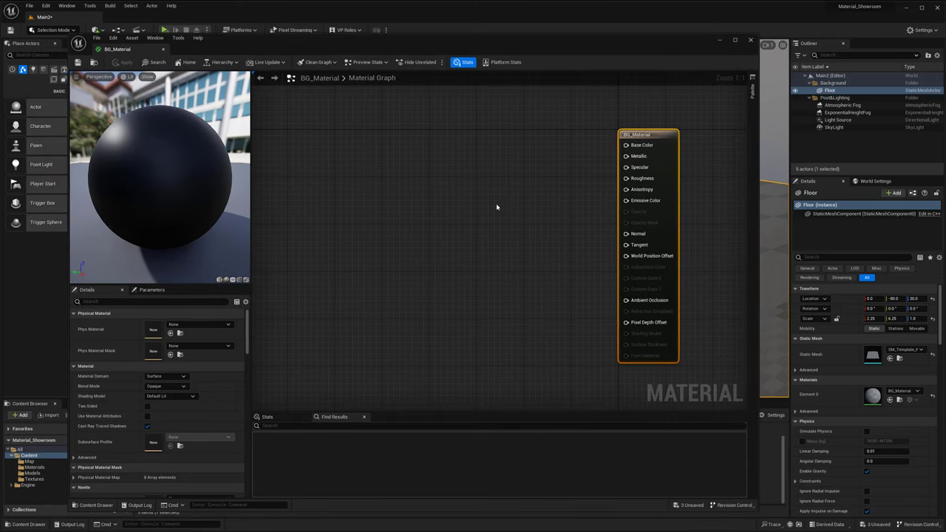
Step: Add a three-component Constant colour node, connect it to Base Color and keep its colour black
click(486, 104)
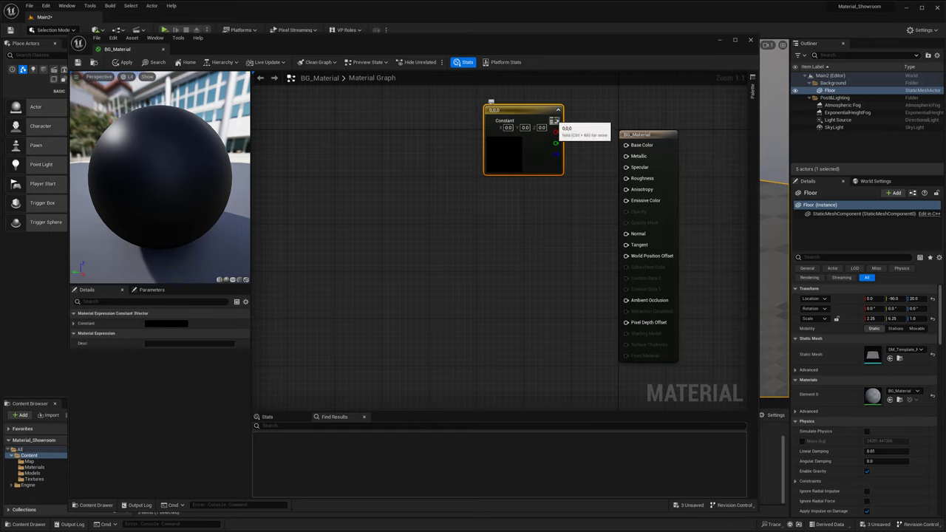
drag(555, 120, 626, 145)
double_click(509, 152)
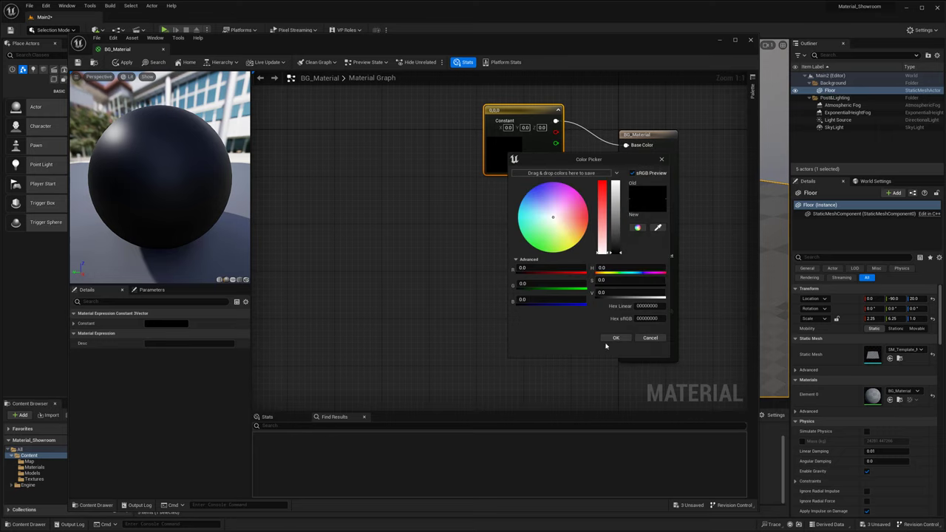
click(614, 338)
Step: Add three single-value Constant nodes stacked below the colour node in the material graph
click(515, 210)
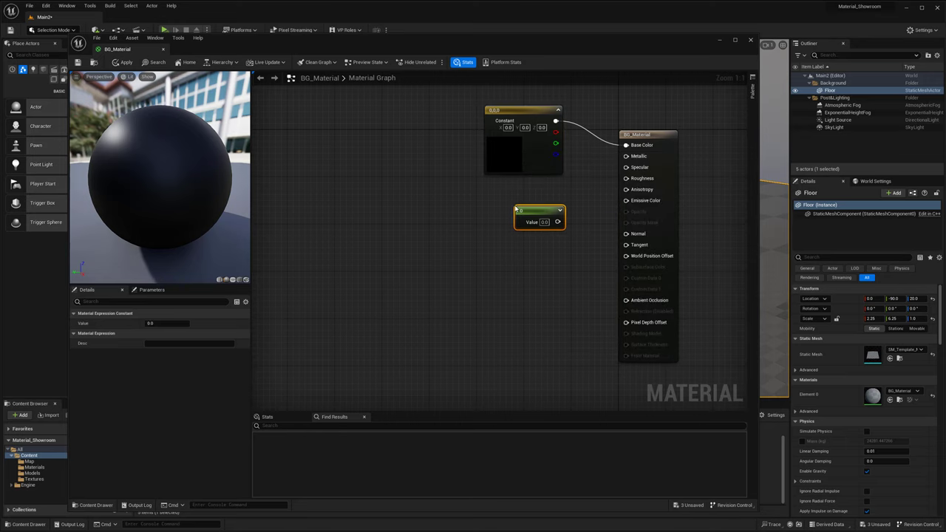
key(Delete)
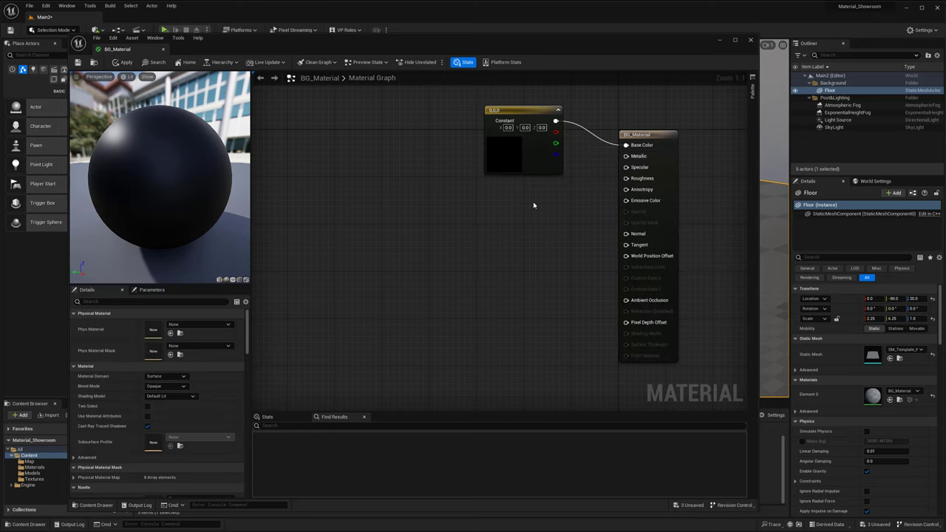
click(517, 202)
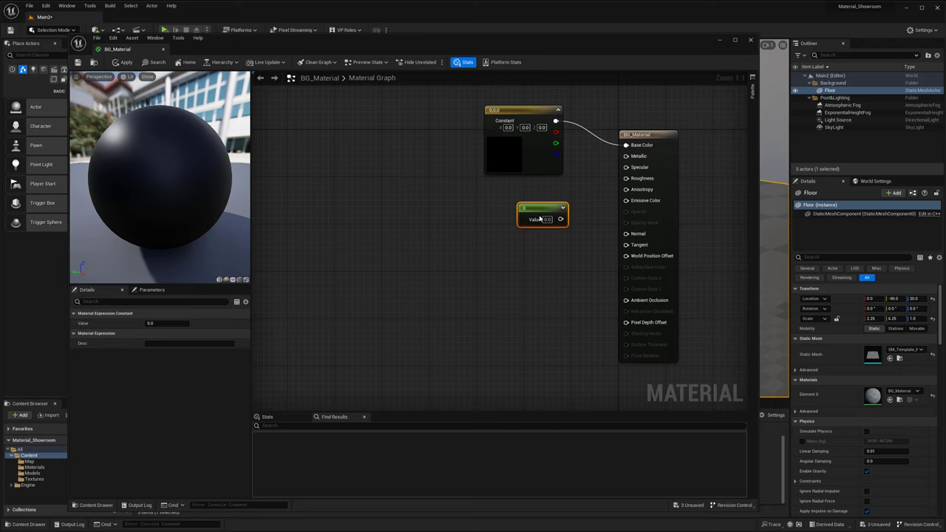
click(517, 252)
click(523, 288)
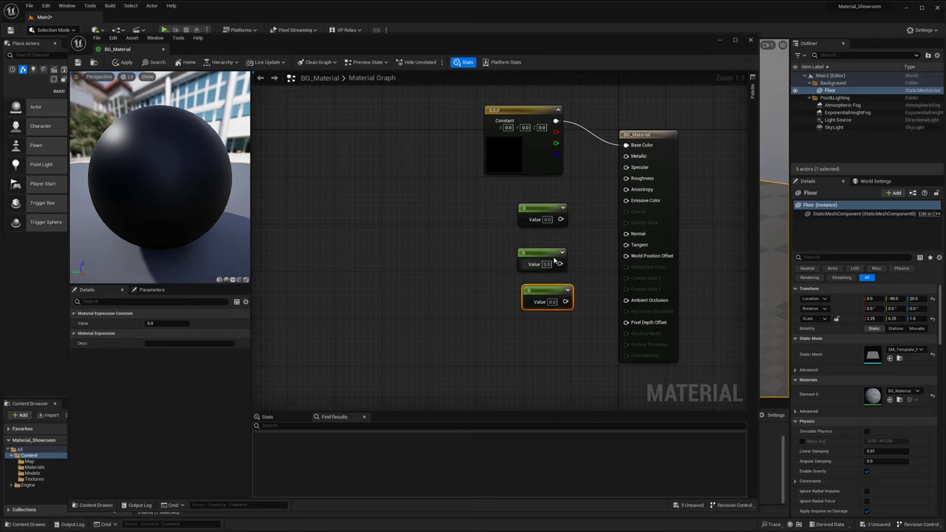
Step: Connect the uppermost single-value Constant node to Metallic and place it directly beneath the colour node
drag(559, 219, 625, 156)
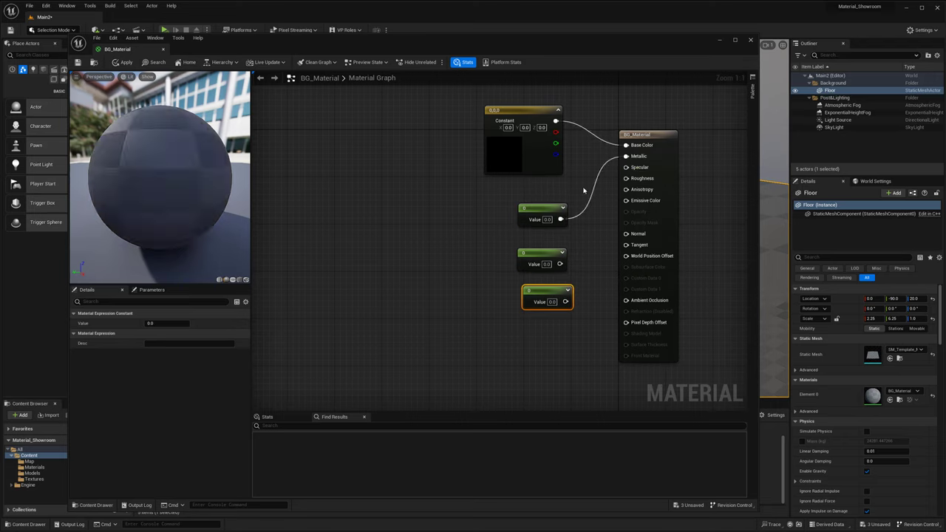
drag(534, 209, 526, 183)
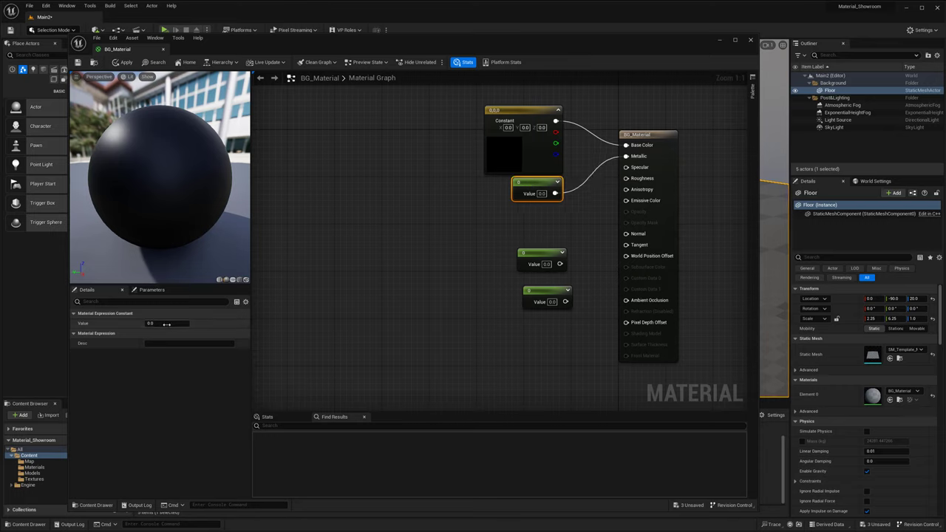
Step: Connect the middle single-value Constant node to Roughness, move it slightly lower and set its value to 1
click(538, 254)
drag(559, 264, 625, 178)
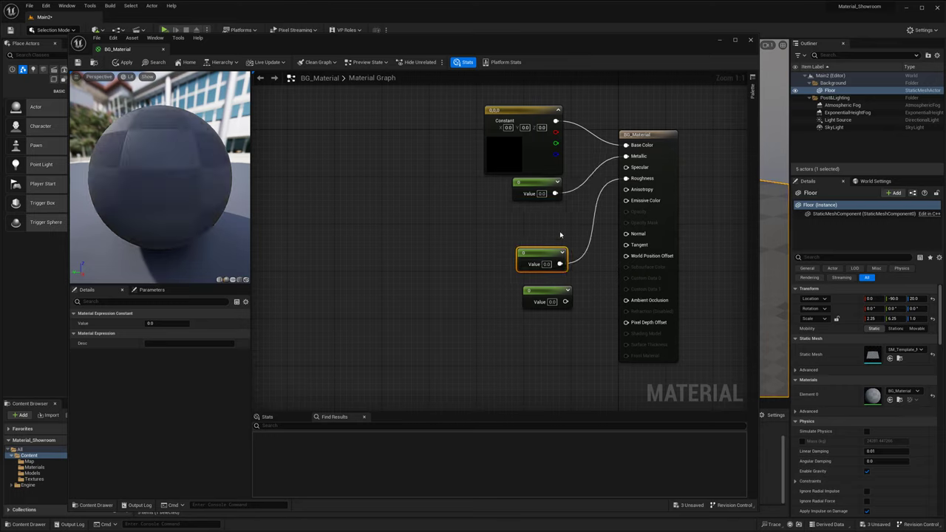
drag(540, 254, 535, 266)
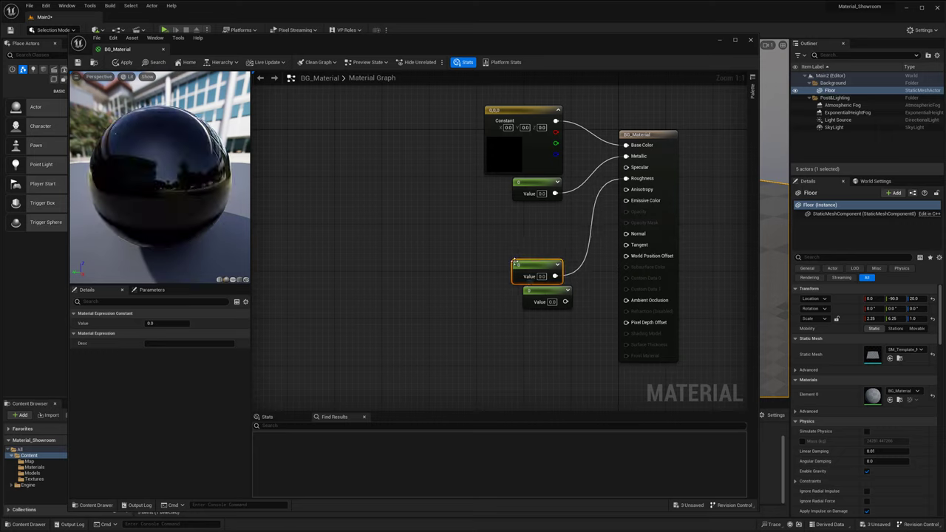
click(159, 324)
text(1)
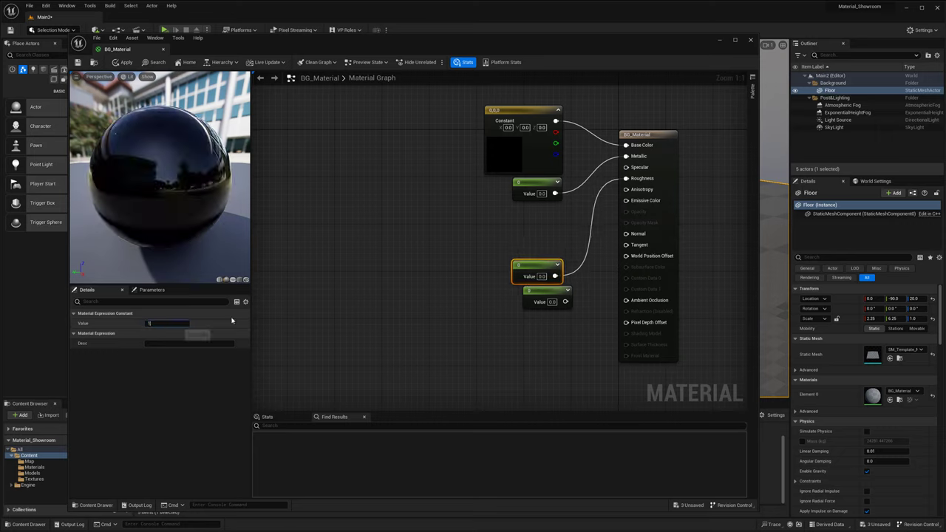
click(367, 298)
click(550, 270)
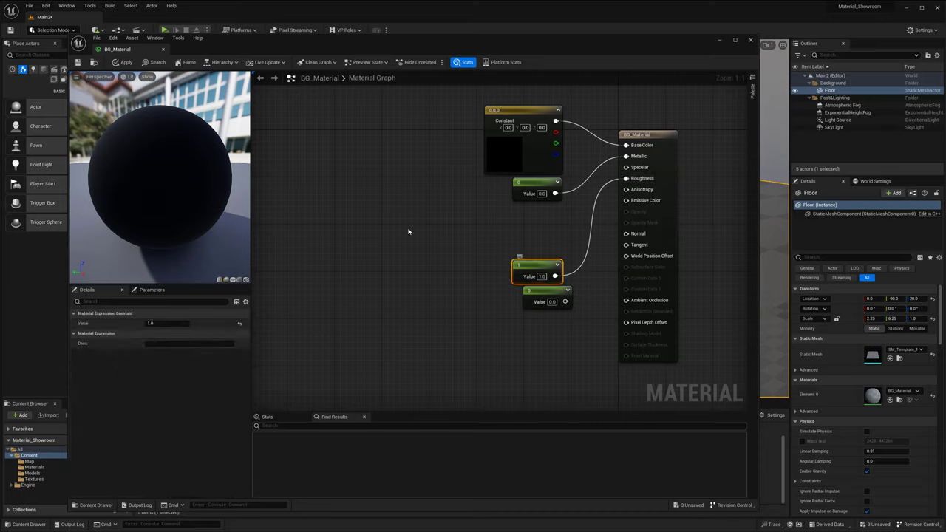
Step: Place the last Constant node between the other two, connect it to Specular and close the material editor
drag(539, 292, 527, 215)
drag(134, 152, 111, 138)
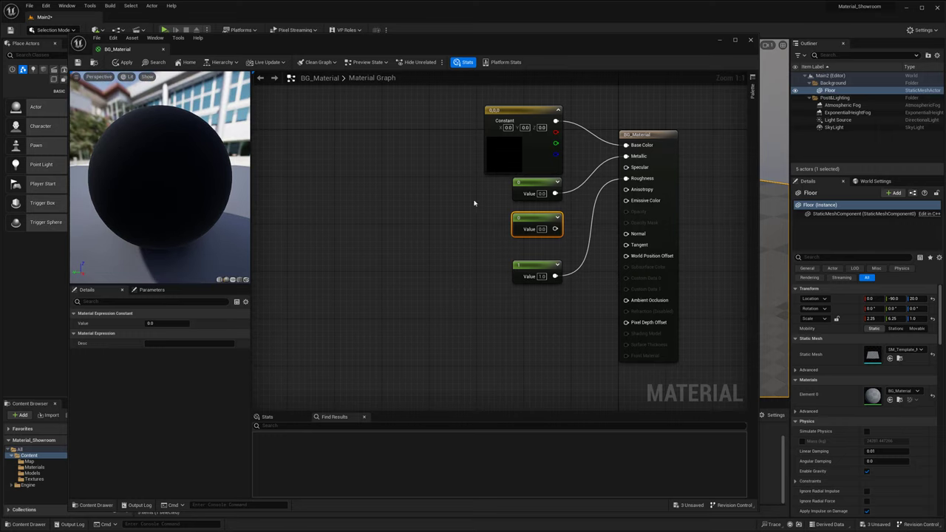
drag(554, 229, 626, 167)
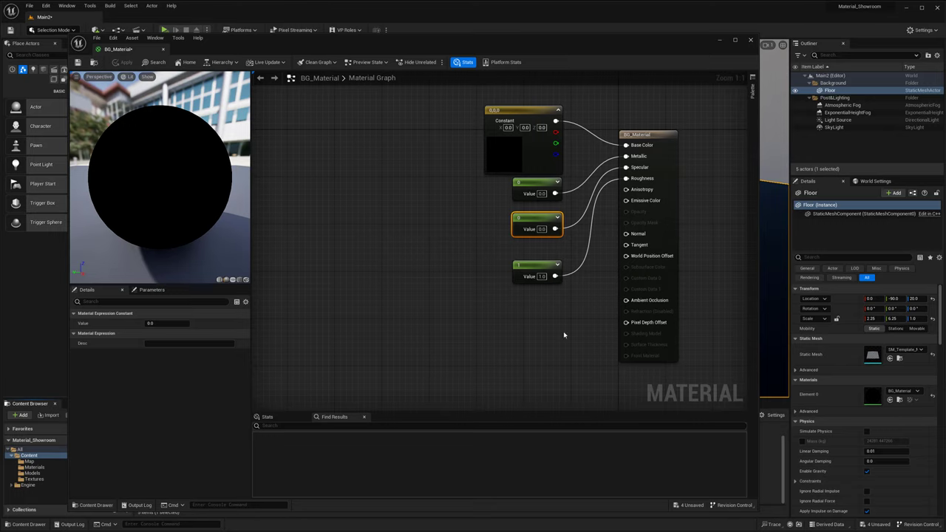
right_drag(598, 294, 571, 299)
click(749, 41)
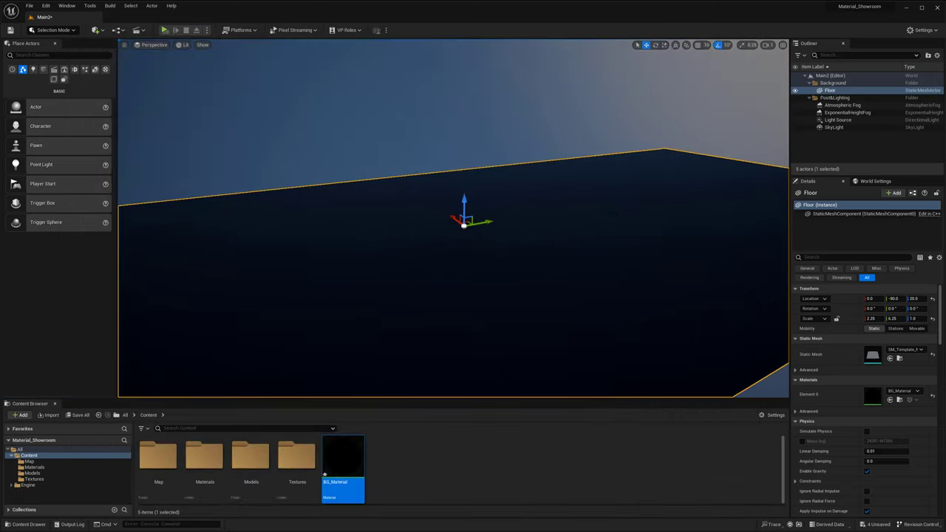
Step: Duplicate the floor to about X 1024.74 and rotate the copy 90° about Y as an upright back wall
alt+drag(475, 210, 224, 201)
key(e)
drag(436, 183, 469, 226)
key(w)
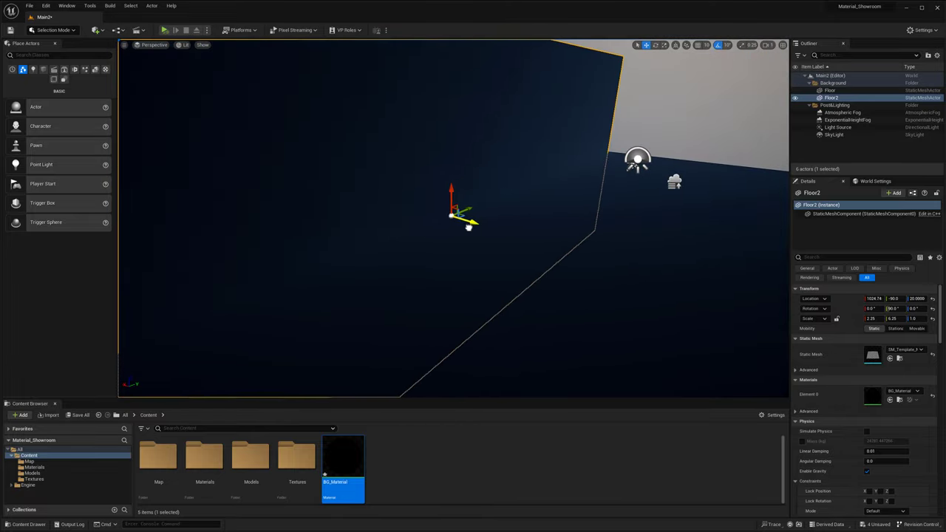
key(g)
right_drag(599, 198, 566, 194)
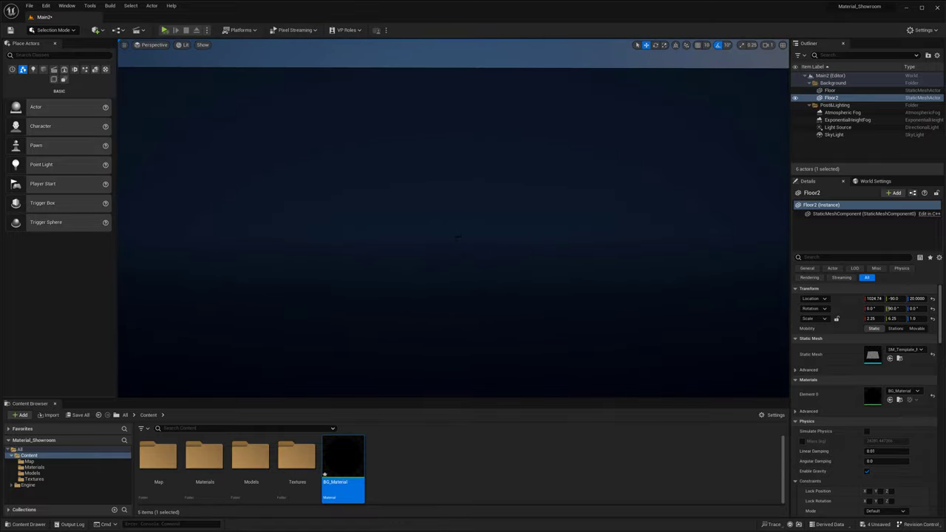
right_drag(541, 234, 523, 224)
Step: Tilt the back wall to a 60° rotation about Y
key(e)
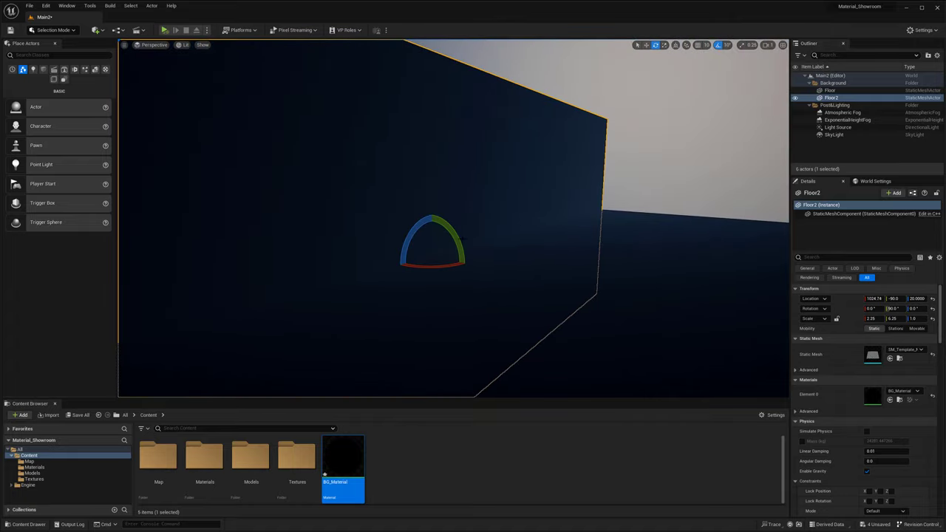
drag(463, 239, 543, 227)
key(w)
key(g)
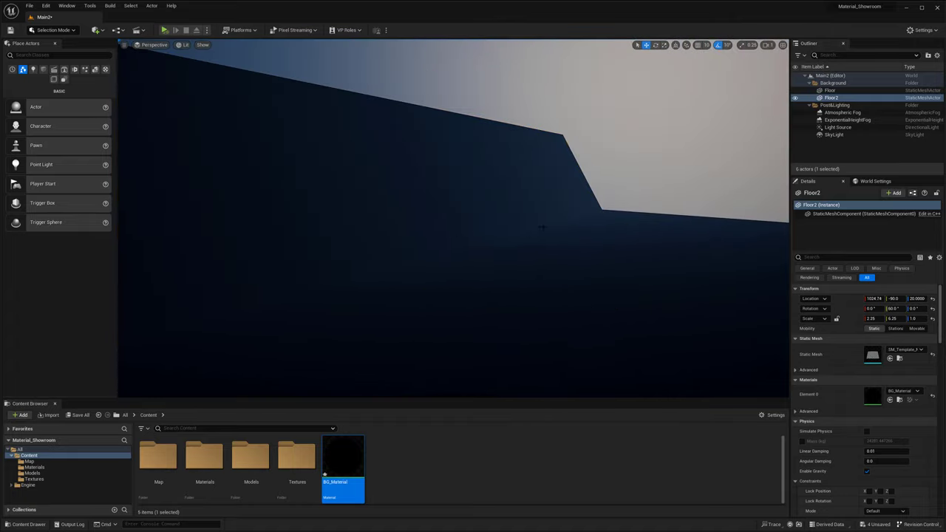
mouse_move(541, 226)
right_down()
mouse_move(576, 228)
mouse_move(556, 231)
right_up()
Step: Try duplicating the floor sideways to about Y 1711.7 and turning the copy 90° upright as a side wall
right_drag(446, 266, 457, 244)
click(457, 269)
alt+drag(462, 234, 573, 248)
key(e)
drag(604, 212, 569, 259)
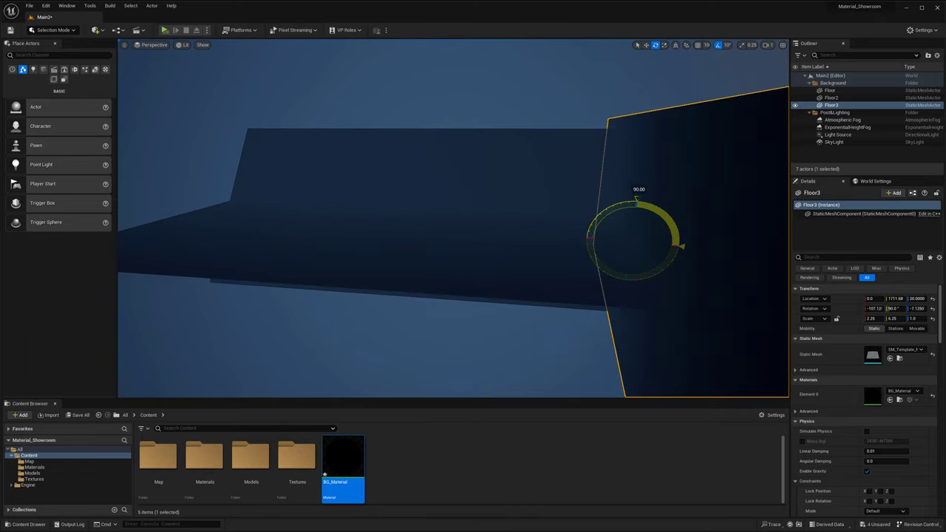
right_drag(570, 259, 547, 227)
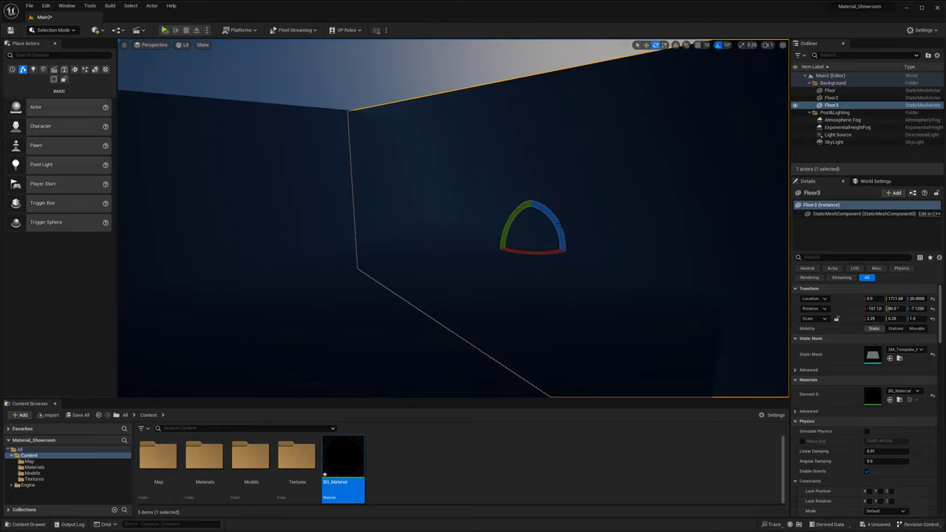
Step: Try angling the side wall to 70° about Y, scaling its Y to about 3.3 and lowering it beside the floor
key(w)
key(e)
drag(533, 208, 525, 286)
key(r)
key(w)
key(e)
key(r)
drag(519, 326, 477, 274)
key(e)
key(r)
drag(488, 309, 482, 303)
Step: Switch the viewport to Lighting Only shading to view the side wall against the floor
click(181, 46)
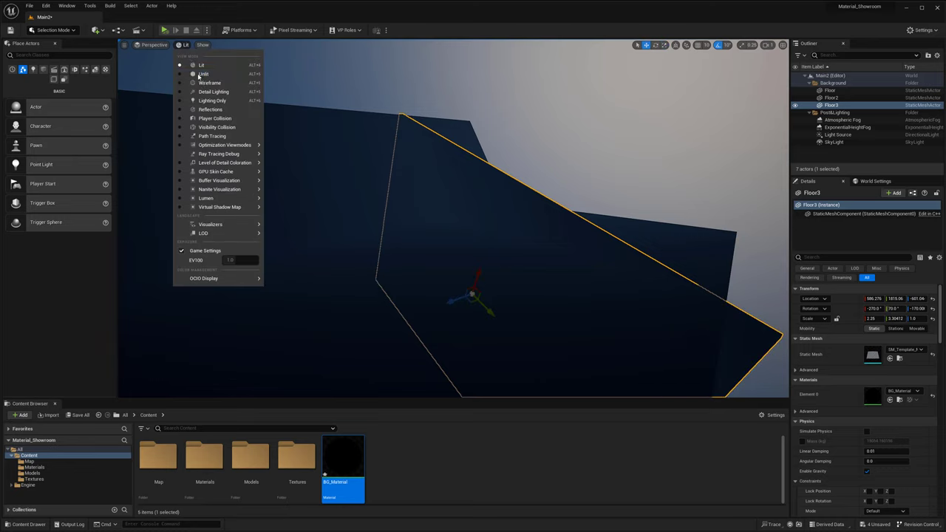
click(225, 101)
mouse_move(450, 160)
right_down()
mouse_move(414, 163)
mouse_move(451, 160)
right_up()
alt+drag(451, 159, 481, 166)
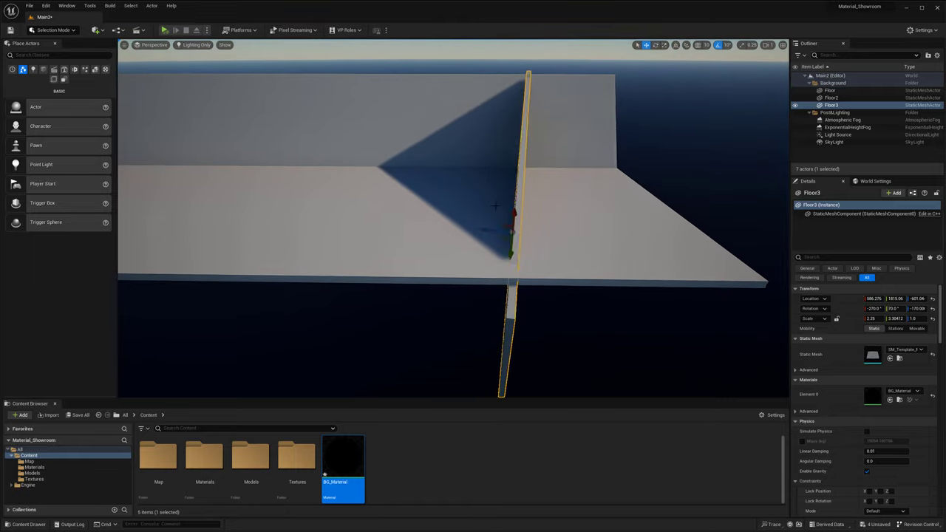
Step: Try rotating the side wall by another 10°, then delete it
key(e)
drag(493, 253, 509, 244)
key(d)
right_drag(521, 239, 522, 238)
key(w)
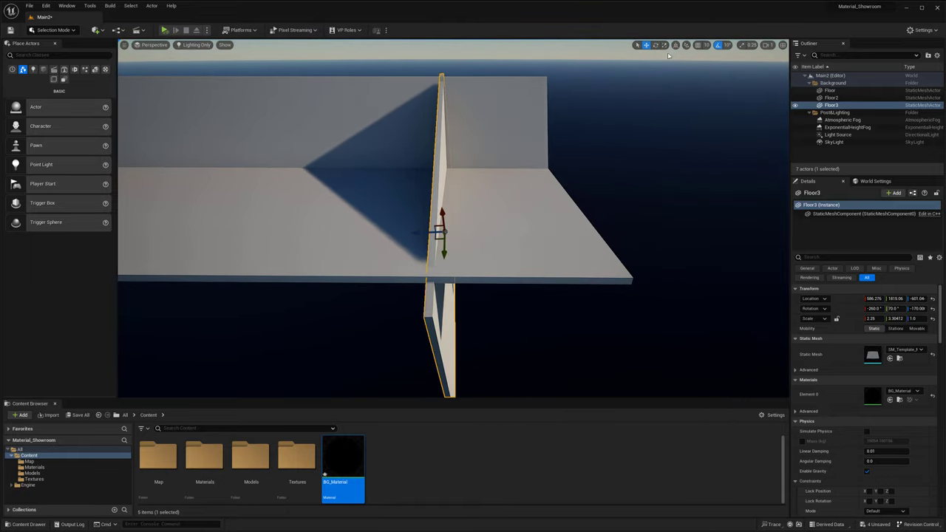
right_drag(534, 114, 513, 130)
key(Delete)
Step: Duplicate the floor sideways to about Y 2720 and rotate the copy -90° so it stands upright as a side wall
click(409, 158)
right_drag(310, 170, 332, 177)
alt+drag(297, 175, 659, 195)
key(e)
drag(557, 150, 525, 226)
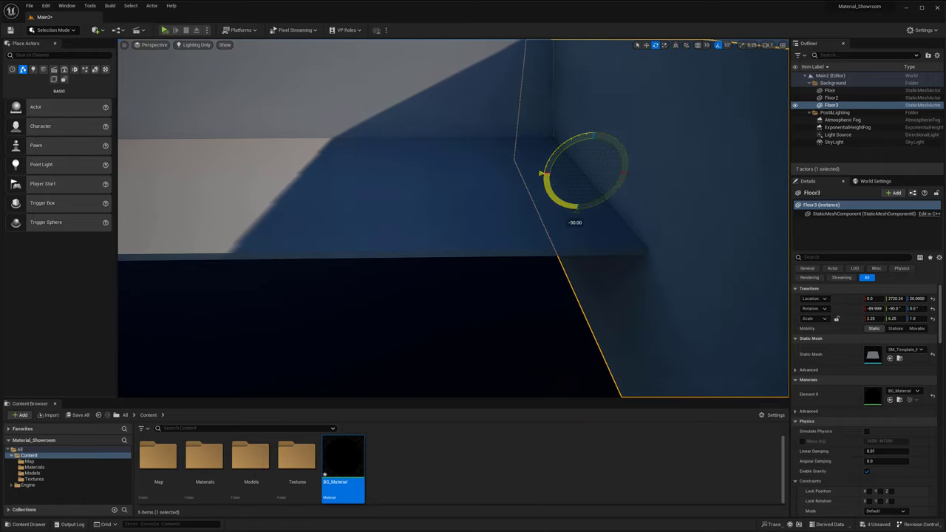
right_drag(524, 226, 566, 181)
Step: Tilt the side wall to -70° about Y and reduce its Y scale to about 2.98
drag(523, 238, 506, 294)
key(r)
drag(505, 244, 482, 339)
key(w)
key(e)
key(w)
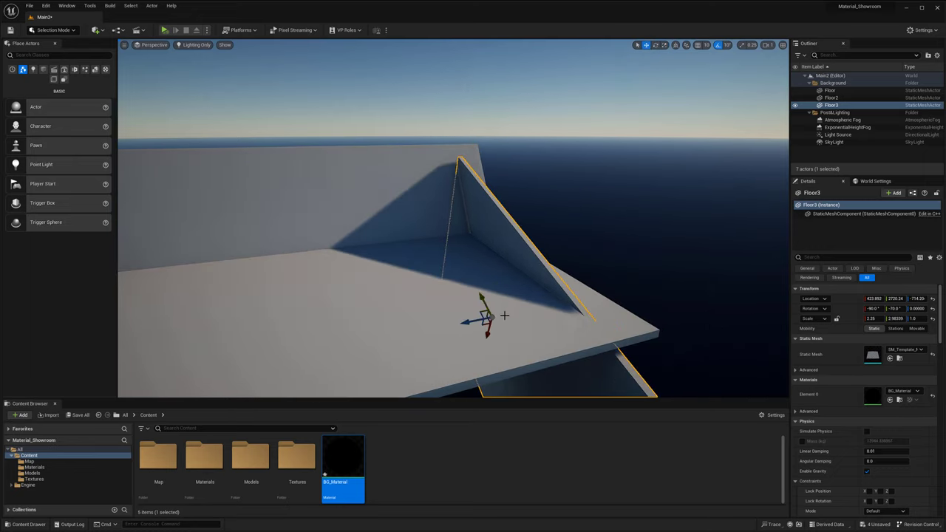
Step: Move the side wall to the floor's end beside the back wall, at about X 602.7, Y 2952.9, Z -537.3
right_drag(484, 332, 476, 355)
drag(489, 300, 455, 246)
key(s)
mouse_move(474, 246)
right_down()
mouse_move(447, 246)
mouse_move(477, 251)
right_up()
alt+drag(442, 253, 561, 231)
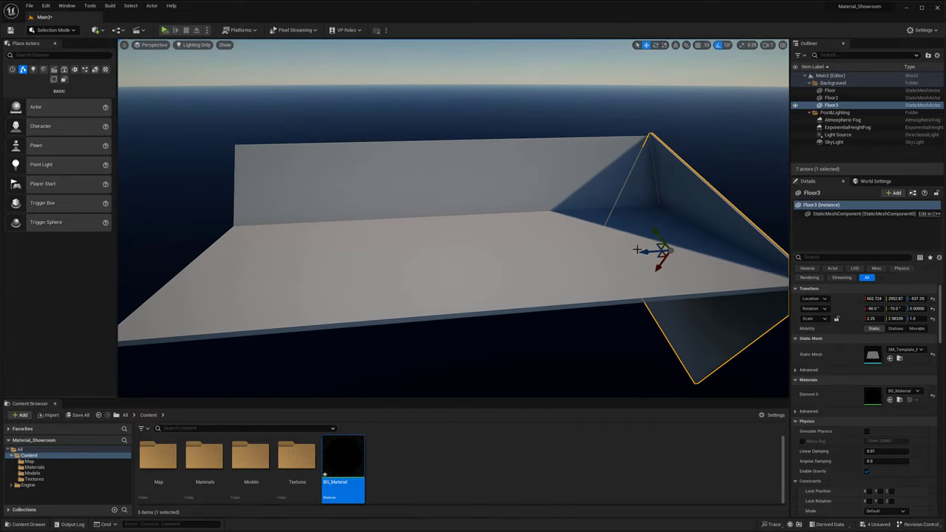
Step: Duplicate the side wall to the floor's opposite end at about Y -3205 and return the viewport to Lit shading
alt+drag(655, 250, 215, 314)
key(g)
click(190, 45)
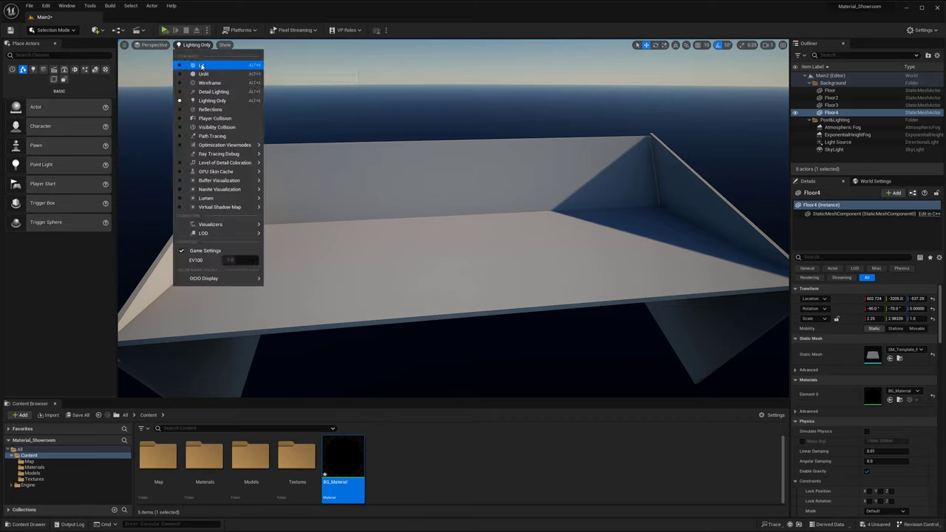
click(201, 65)
Step: Examine the enclosed black backdrop from inside and select the Exponential Height Fog to inspect it
right_drag(500, 187, 480, 211)
key(g)
key(g)
key(g)
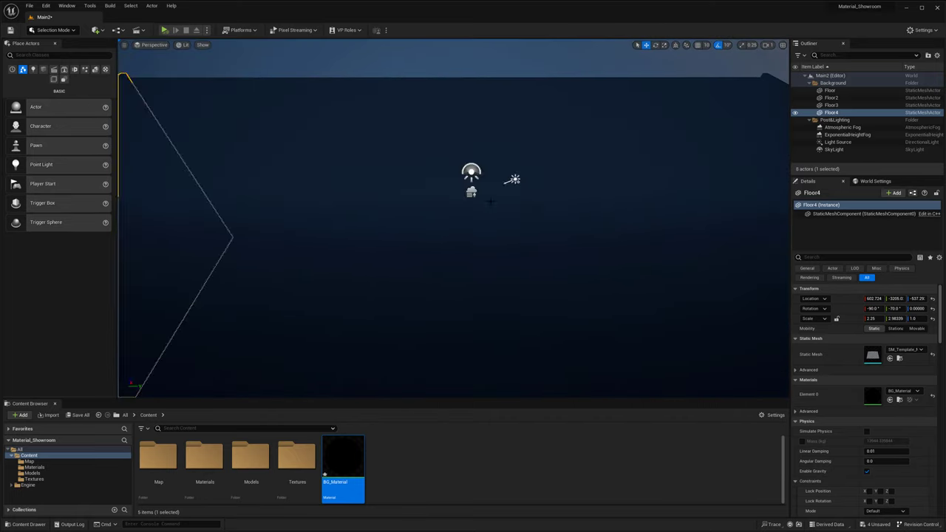
key(w)
right_drag(471, 172, 474, 159)
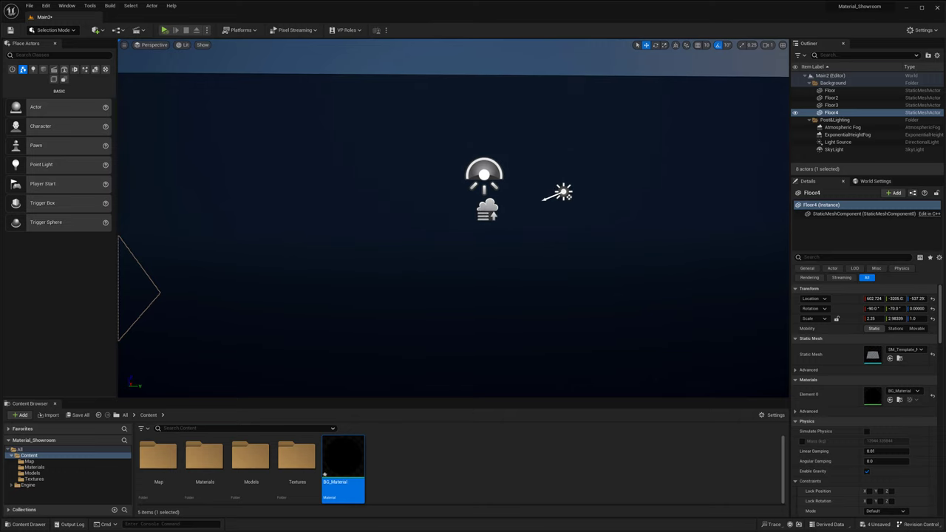
click(485, 211)
right_drag(495, 216, 517, 214)
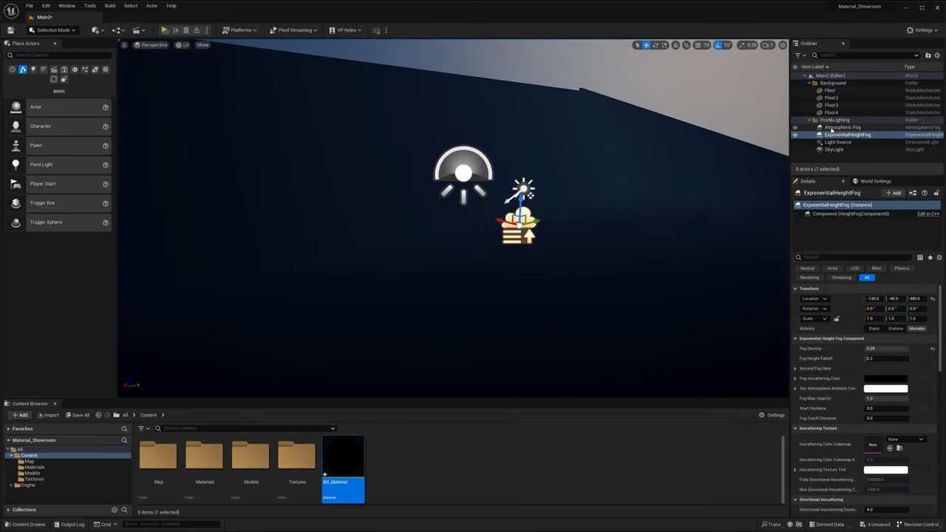
key(w)
mouse_move(635, 192)
right_down()
mouse_move(621, 188)
mouse_move(628, 192)
right_up()
key(g)
key(g)
key(g)
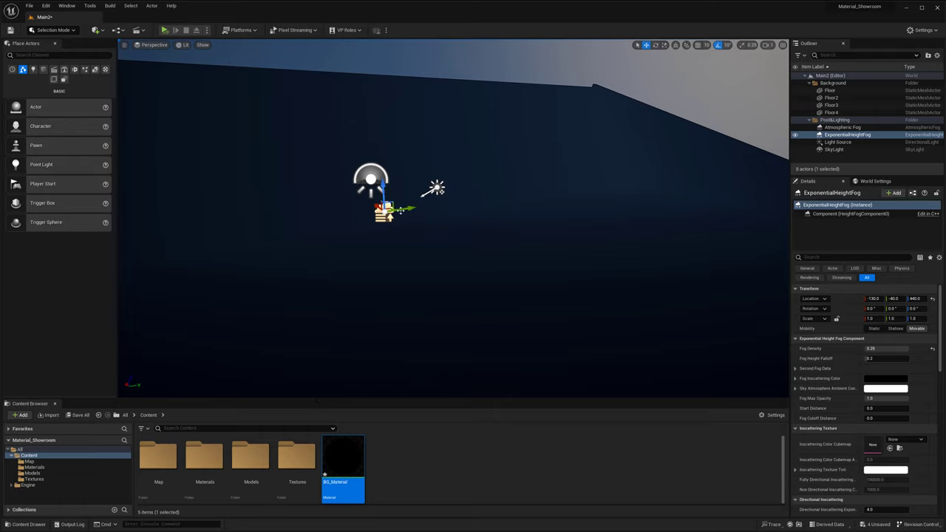
key(f)
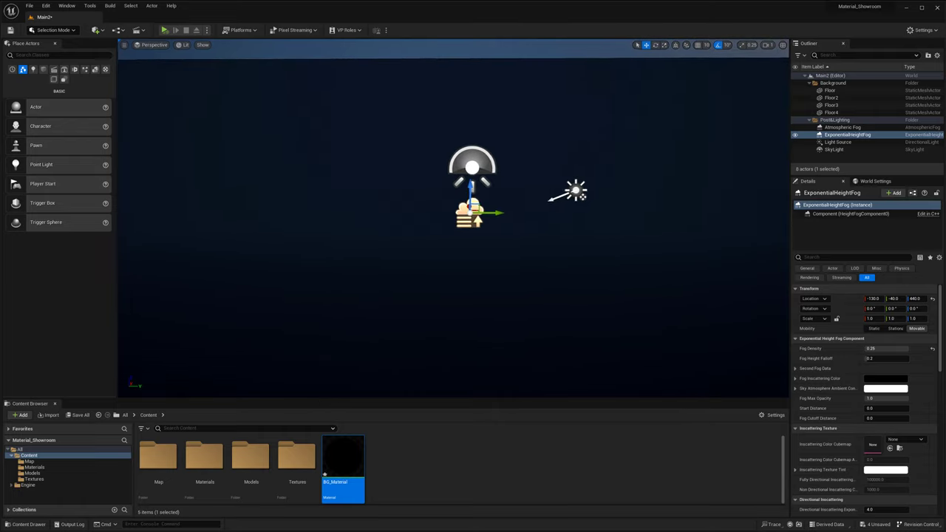
key(w)
right_drag(427, 257, 443, 275)
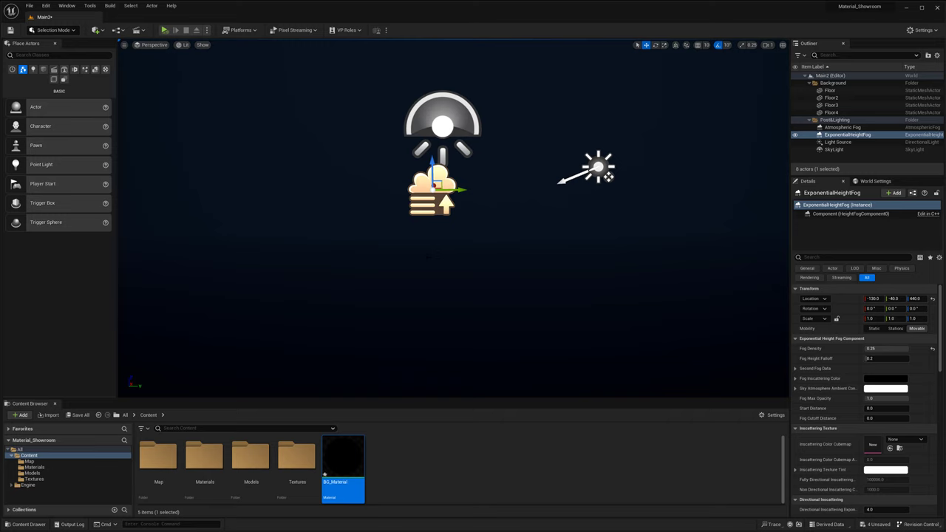
Step: Select the second side wall and check how the backdrop fills the view with and without editor overlays
scroll(427, 257, down, 10)
click(478, 141)
right_drag(478, 141, 415, 146)
drag(566, 197, 569, 146)
click(268, 171)
right_drag(471, 214, 526, 212)
key(w)
key(s)
key(w)
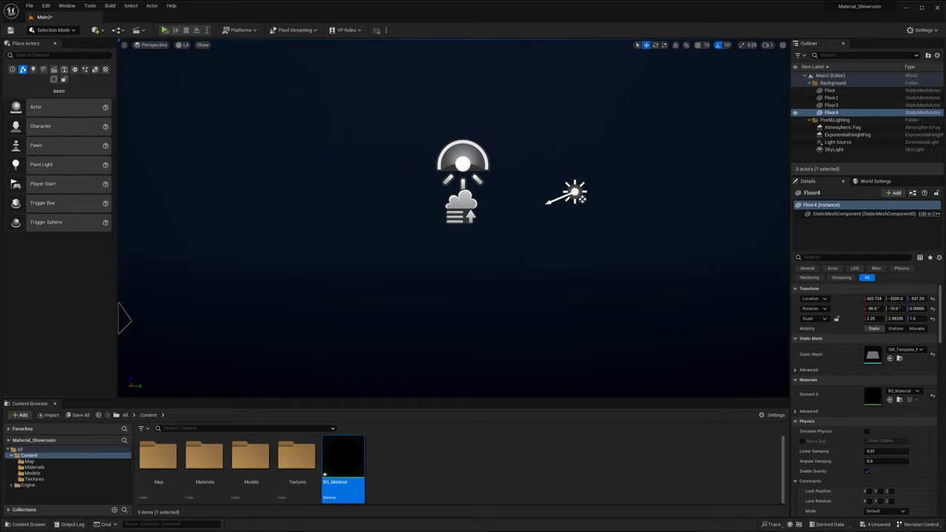
right_drag(521, 259, 521, 250)
key(g)
key(g)
key(g)
key(g)
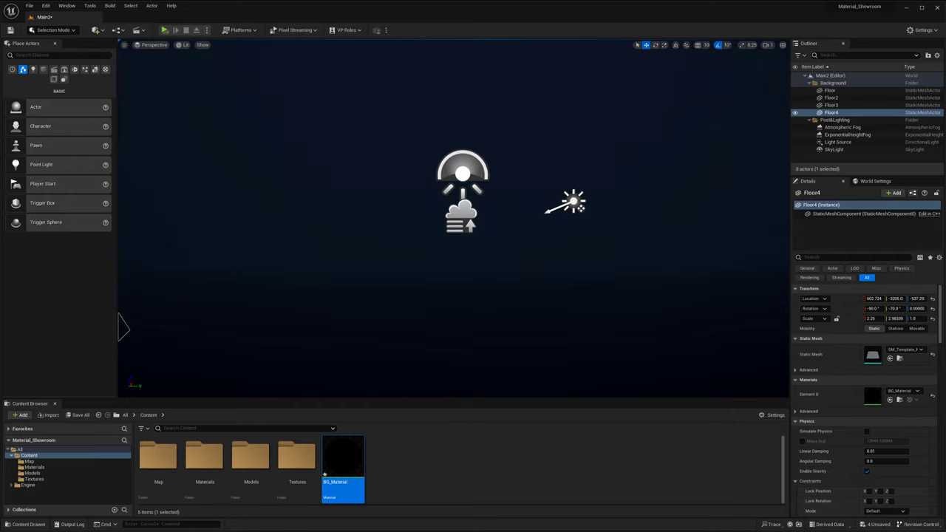
Step: Place the Ball mesh from the Models folder in the middle of the showroom and focus the view on it
double_click(251, 458)
drag(169, 462, 460, 173)
key(f)
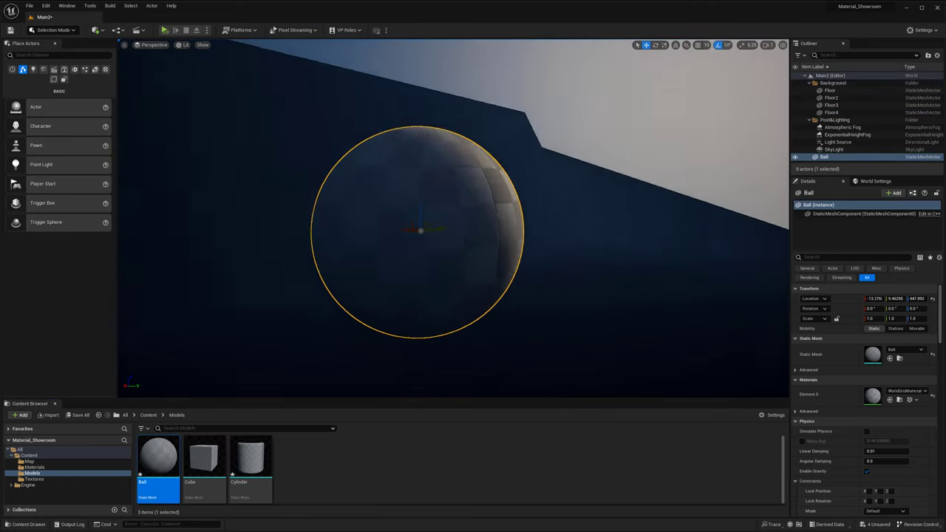
Step: Move the ball to about X 32.5 and lower it to about Z 375
right_drag(460, 214, 530, 218)
drag(527, 219, 505, 219)
right_drag(505, 219, 458, 192)
key(s)
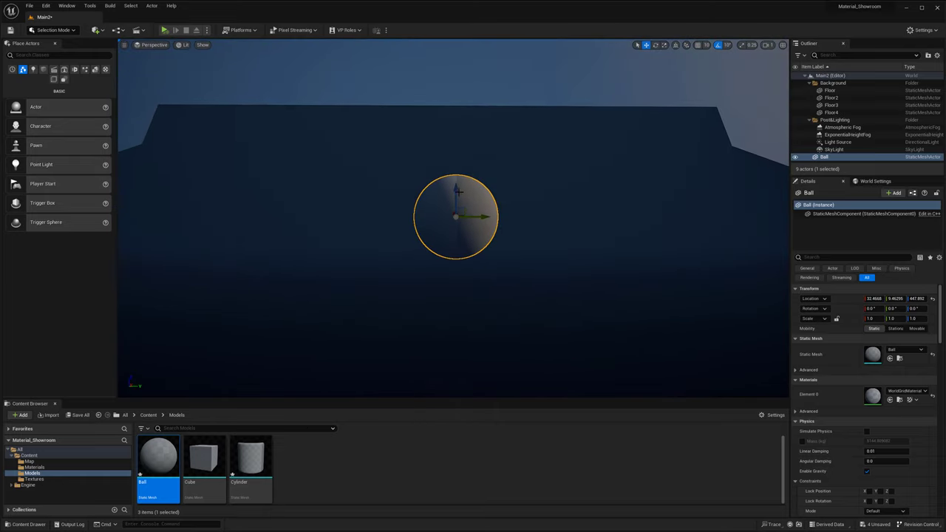
drag(457, 191, 458, 205)
Step: Examine the ball's size and placement against the backdrop with and without editor overlays
key(w)
right_drag(460, 206, 489, 204)
key(w)
key(w)
key(g)
key(g)
key(s)
key(g)
key(g)
key(w)
alt+drag(438, 196, 456, 195)
Step: Set the ball's scale to 0.5 on all three axes
key(e)
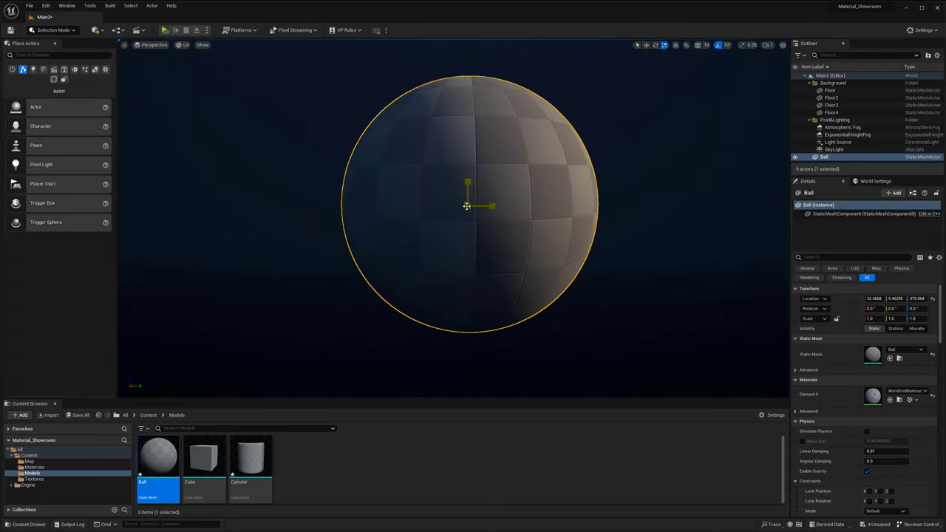
click(870, 318)
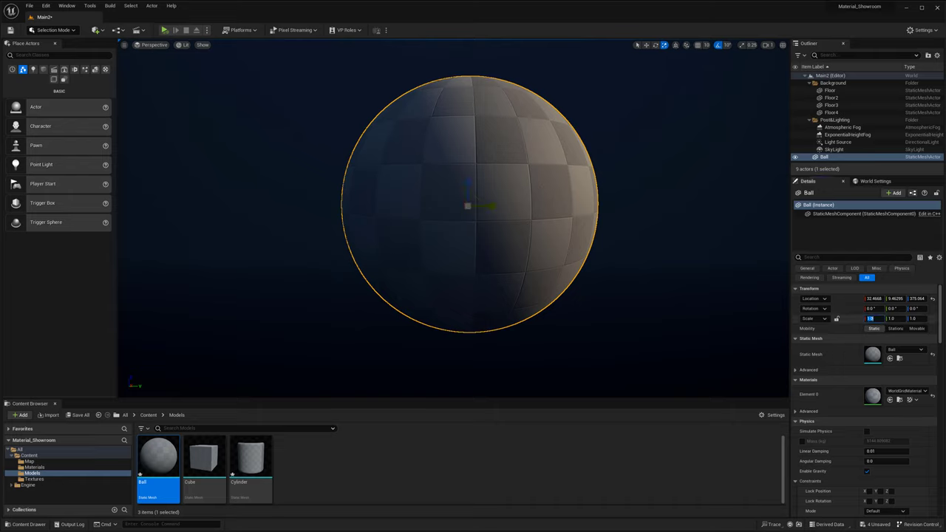
text(0.5)
key(Return)
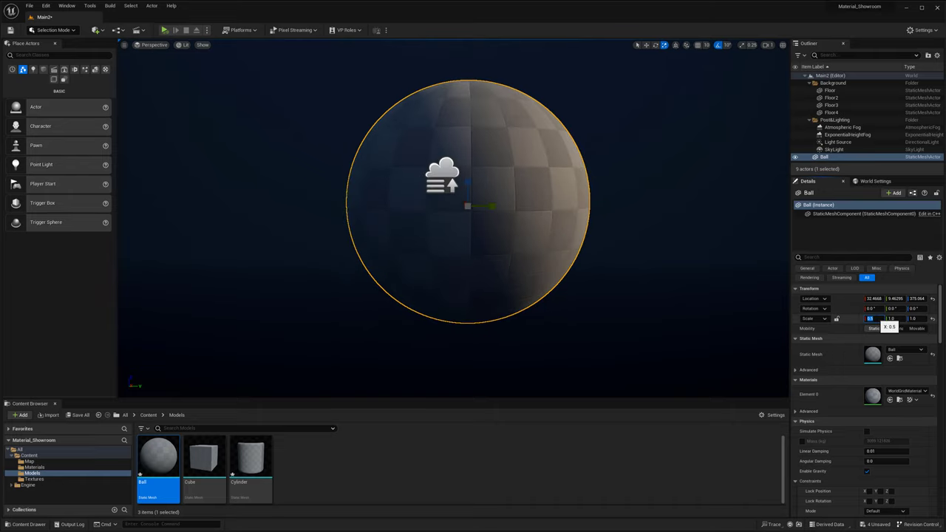
key(Return)
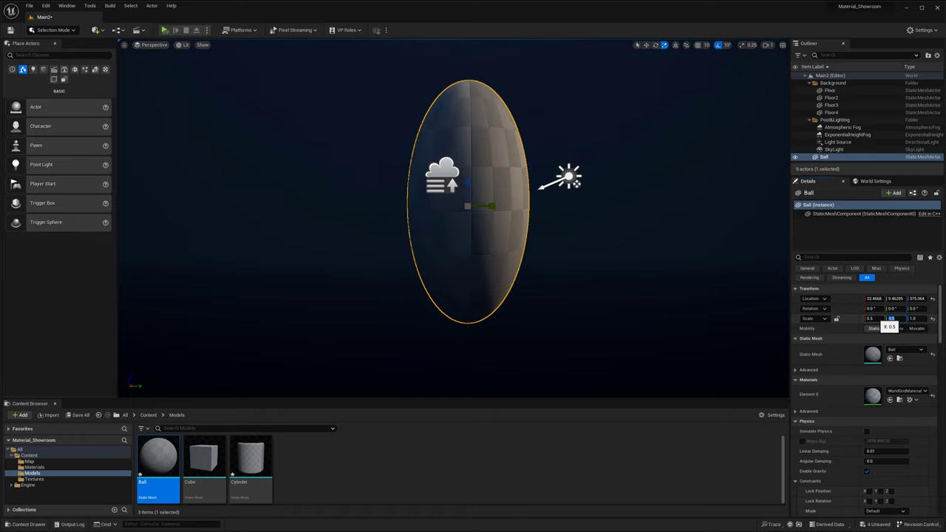
key(Return)
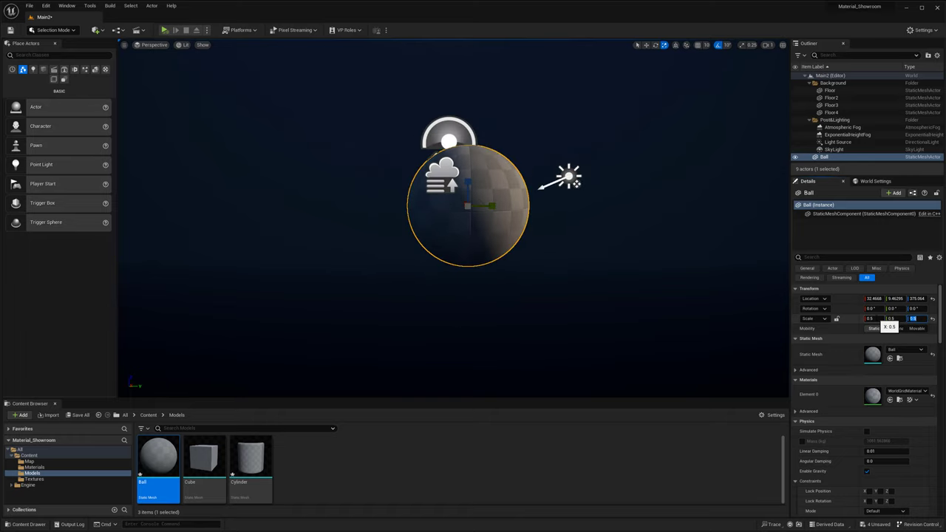
Step: Examine the rescaled ball up close and from a distance, with and without editor overlays
key(w)
right_drag(526, 207, 526, 194)
key(g)
key(g)
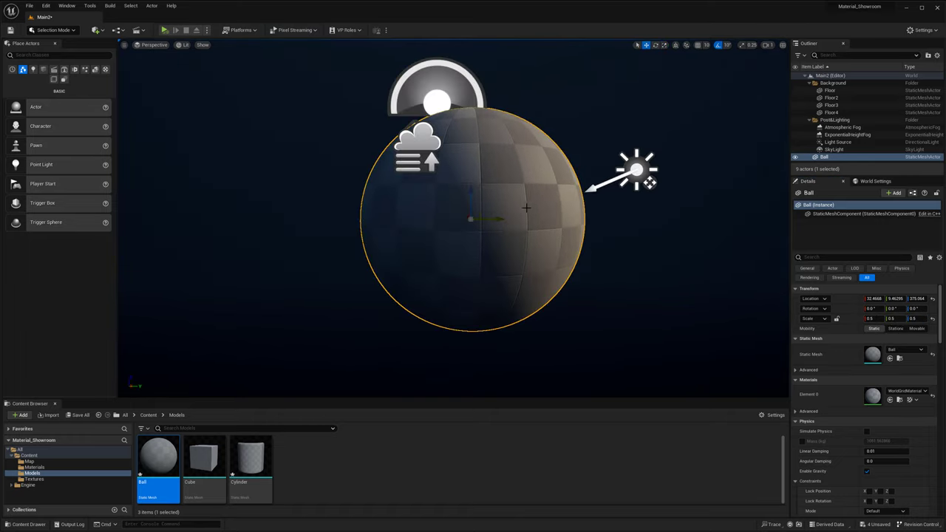
mouse_move(526, 208)
middle_down()
mouse_move(561, 207)
mouse_move(493, 208)
mouse_move(531, 211)
middle_up()
key(g)
key(g)
key(g)
key(g)
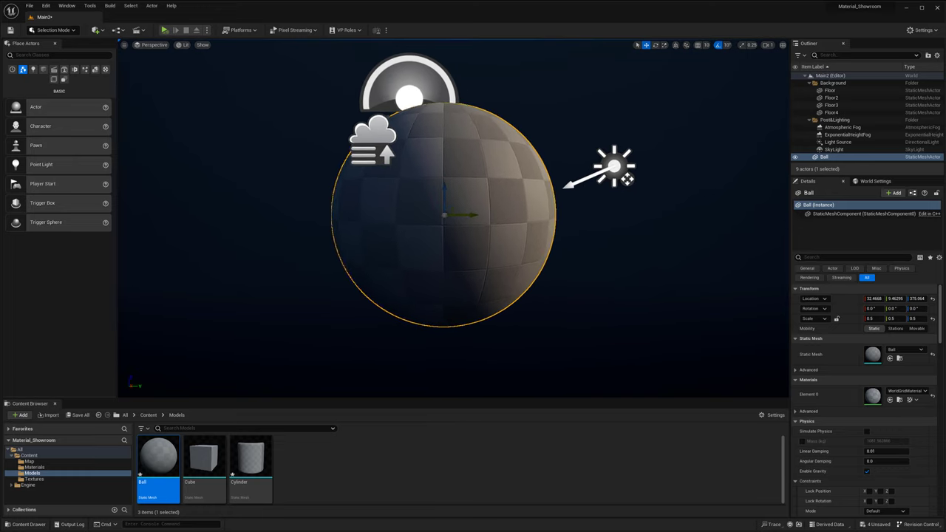
scroll(512, 207, up, 4)
scroll(512, 207, down, 4)
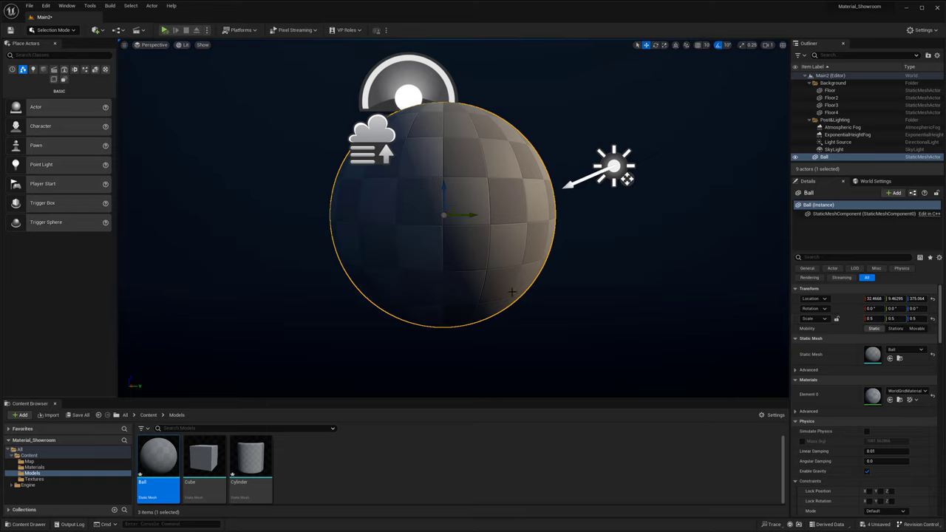
key(s)
key(g)
right_drag(512, 291, 489, 282)
key(g)
key(w)
key(g)
key(g)
key(s)
key(g)
key(w)
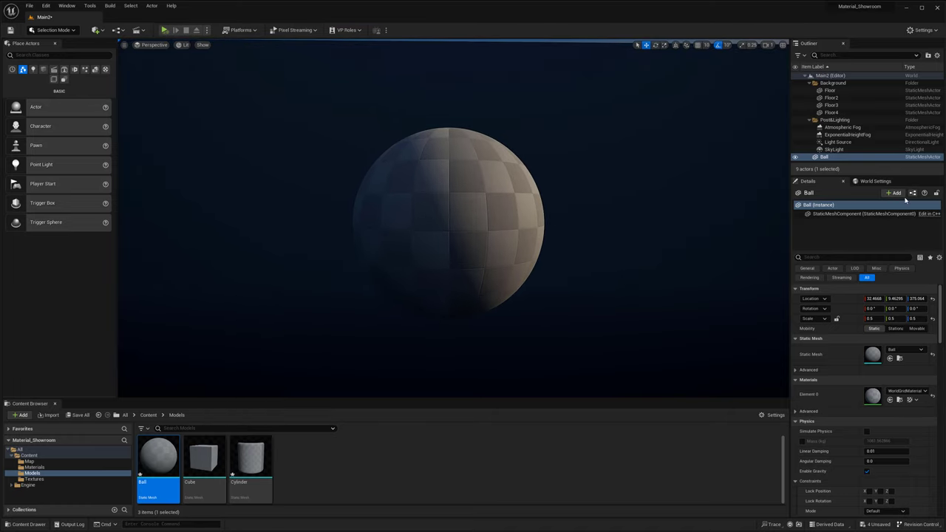
Step: Duplicate the ball in place and swap the copy's static mesh for the Cube model
right_click(851, 157)
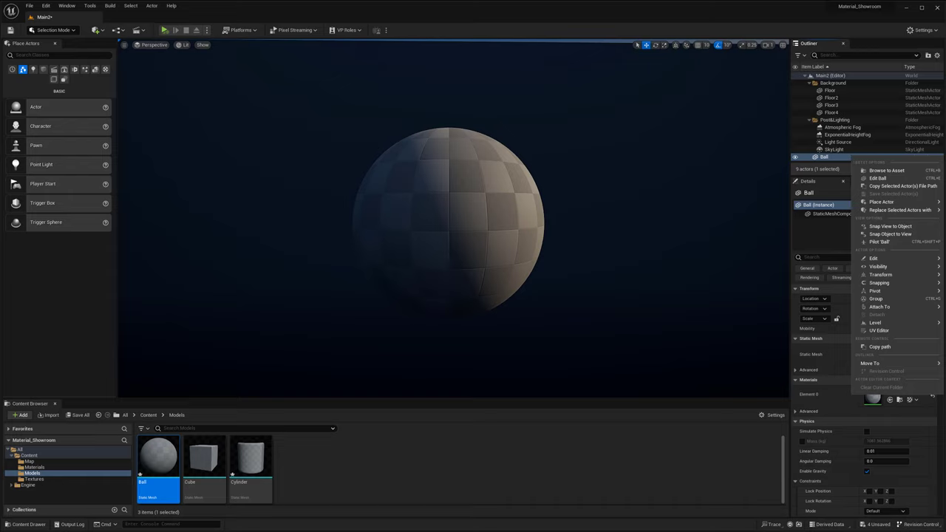
right_click(833, 158)
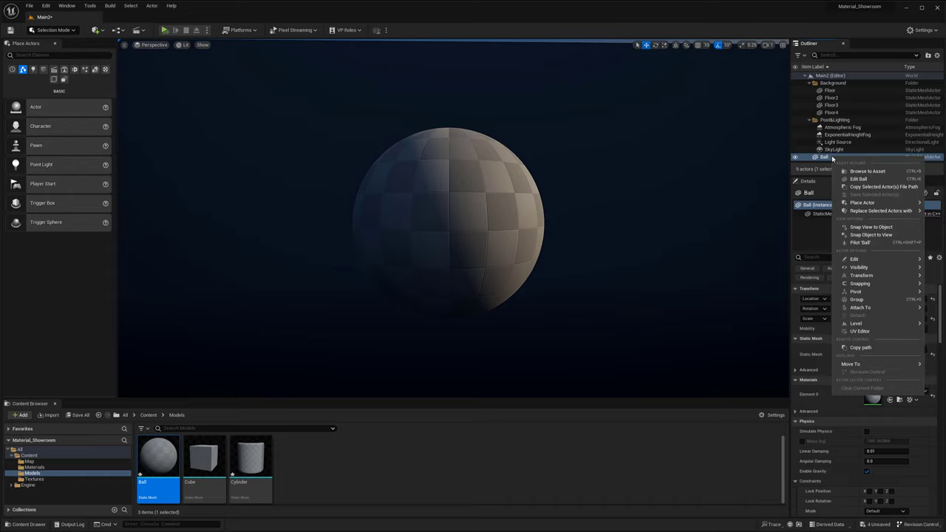
mouse_move(865, 260)
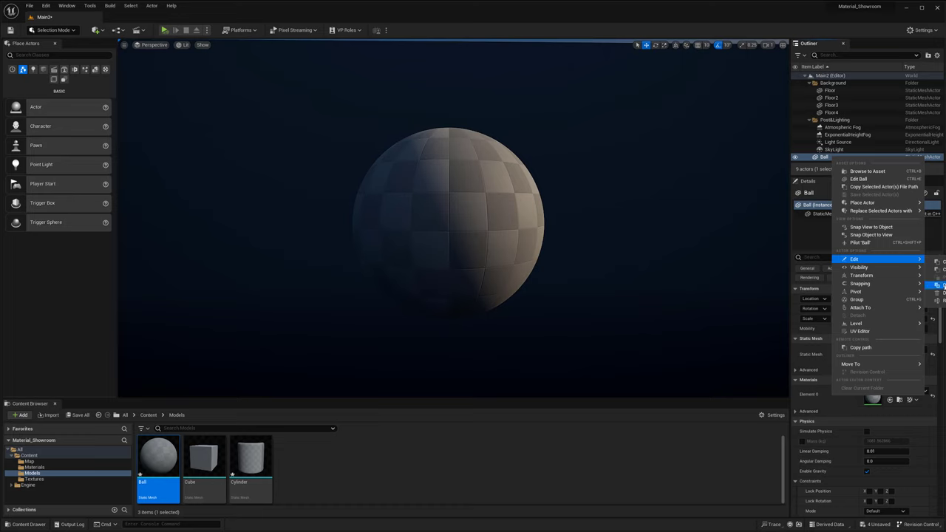
click(937, 285)
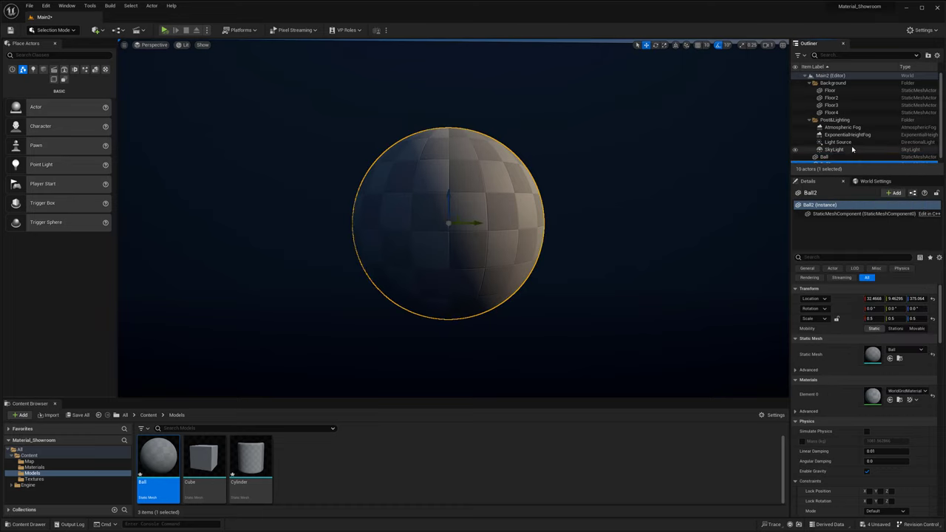
click(211, 450)
drag(212, 450, 873, 356)
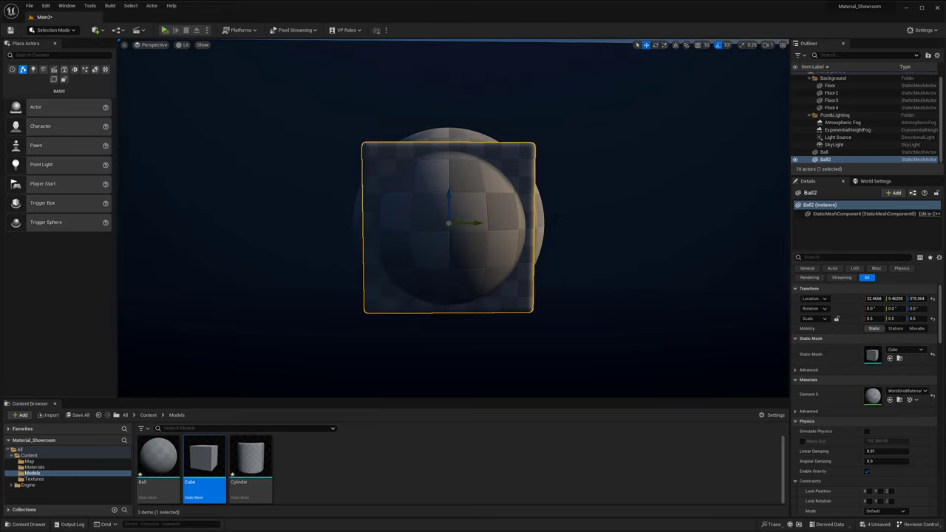
Step: Duplicate the cube-shaped copy in place and assign the Cylinder model as the new copy's static mesh
right_click(832, 159)
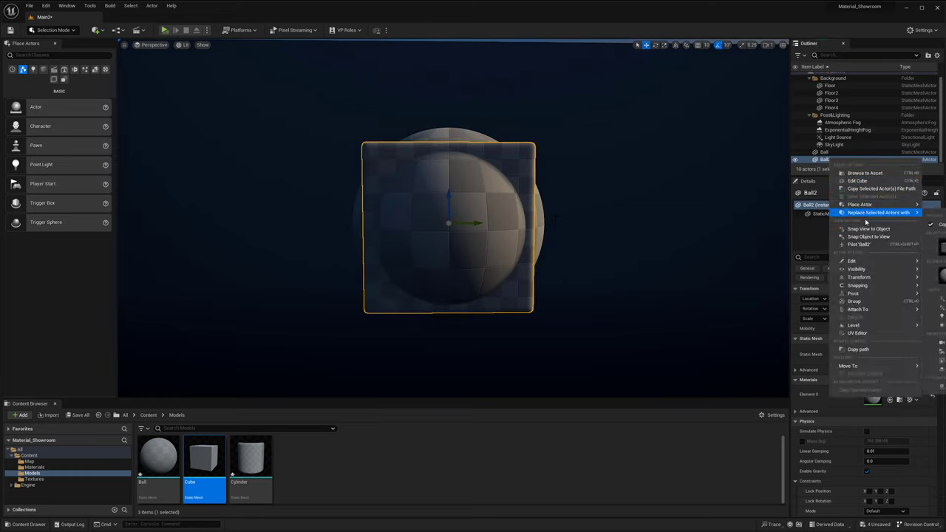
mouse_move(859, 263)
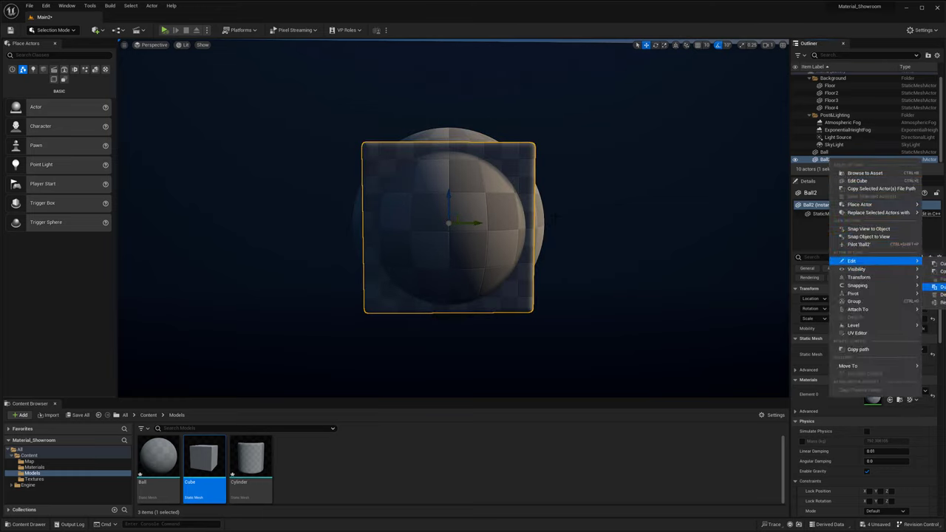
click(937, 285)
drag(251, 454, 871, 353)
scroll(746, 322, down, 4)
key(g)
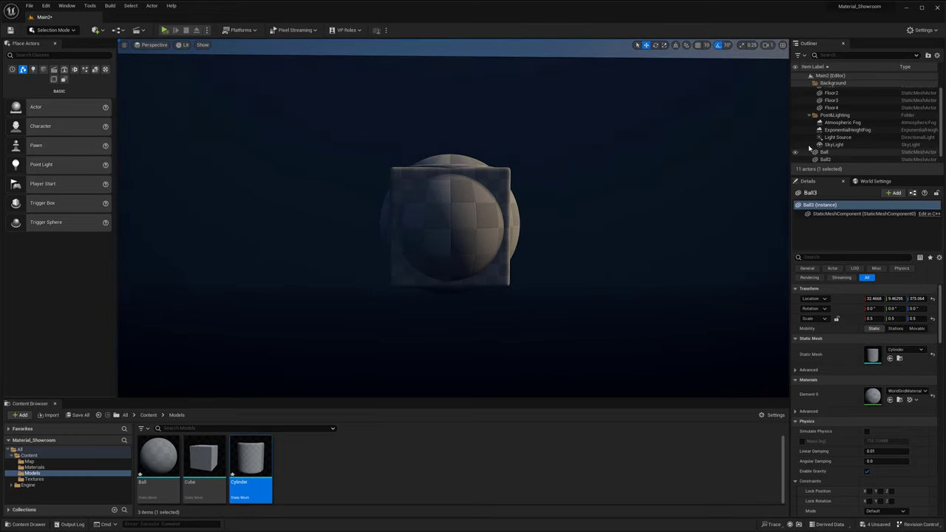
Step: Rename the Ball2 actor, which uses the Cube mesh, as cube
scroll(809, 147, down, 1)
double_click(823, 158)
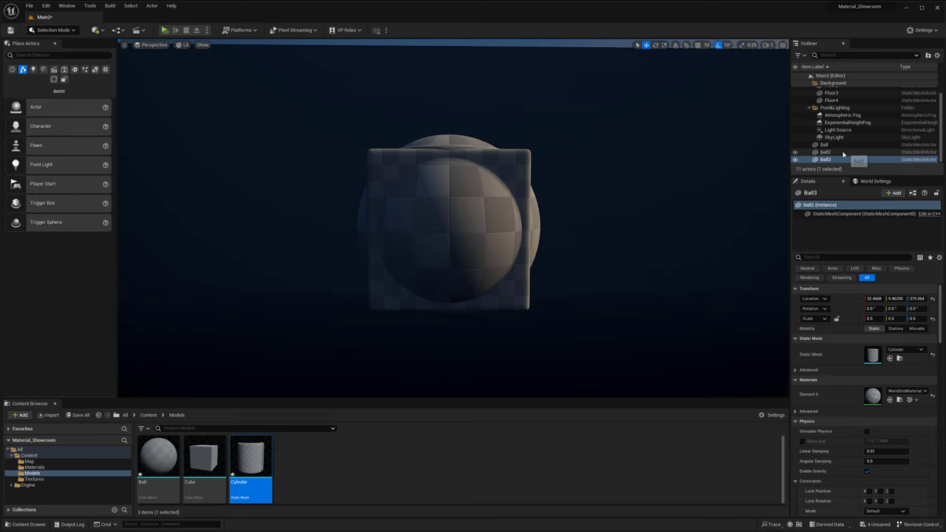
click(826, 152)
double_click(831, 152)
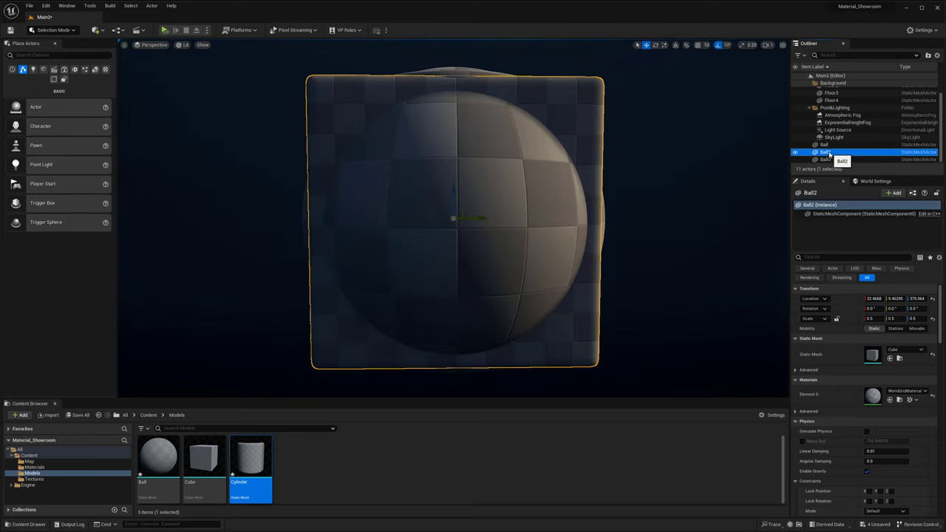
right_click(828, 153)
mouse_move(851, 255)
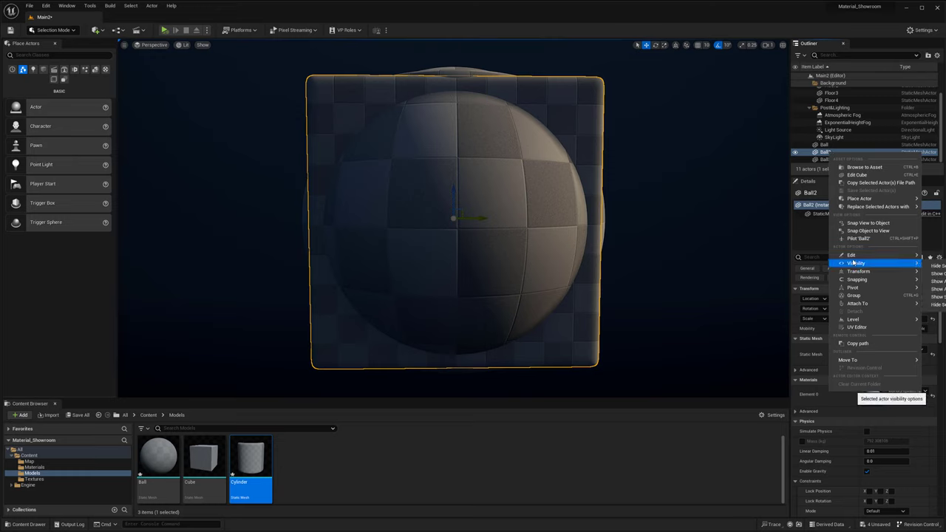
right_click(823, 153)
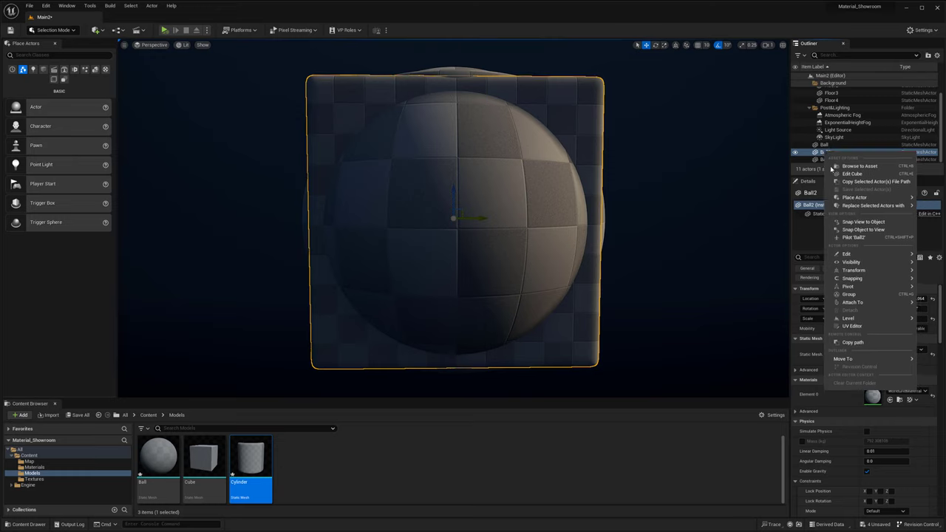
mouse_move(853, 257)
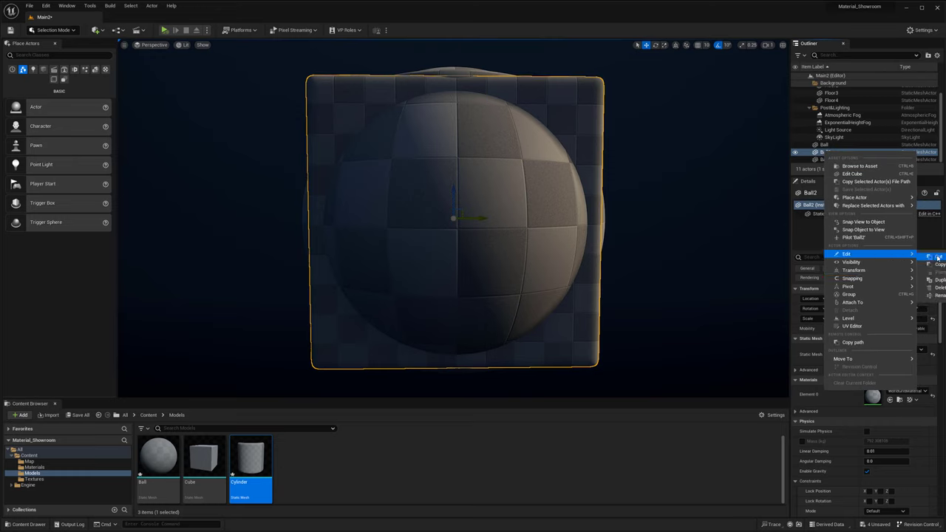
click(937, 296)
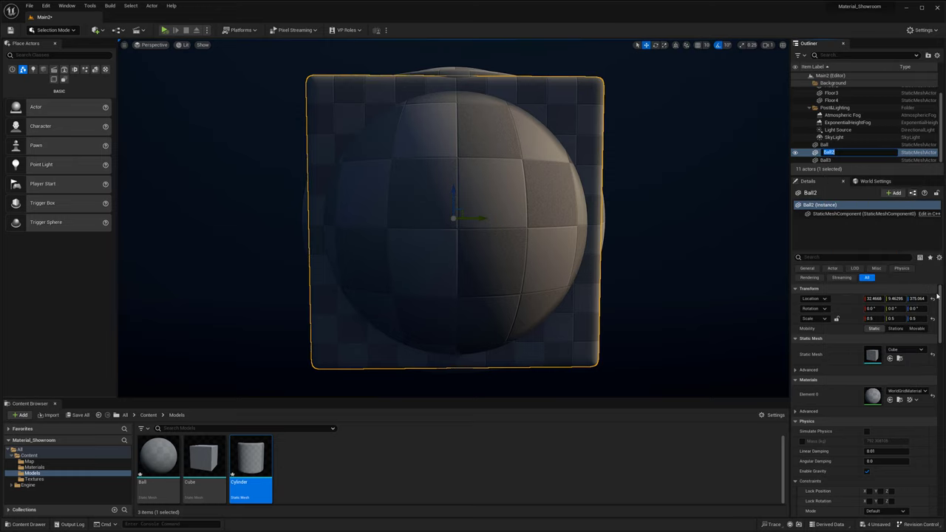
text(cube)
key(Return)
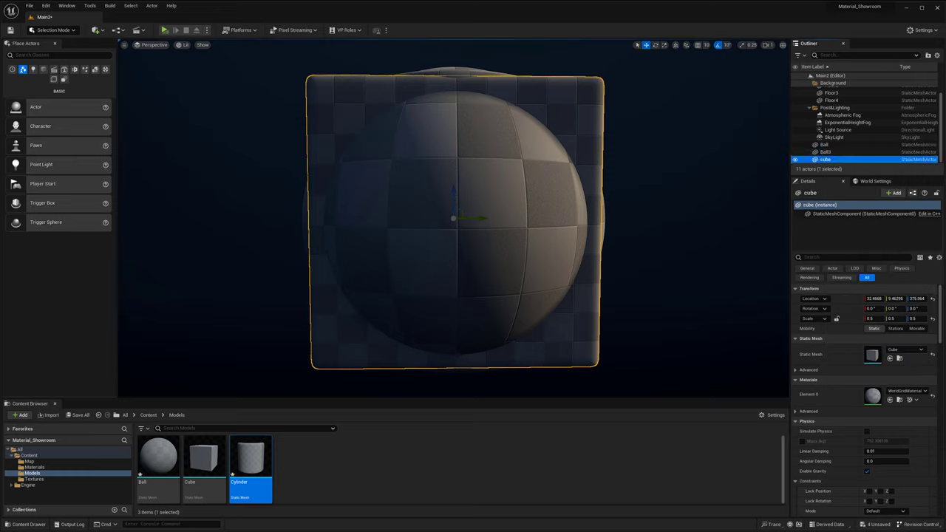
Step: Rename the Ball3 actor, which uses the Cylinder mesh, as cylinder
click(841, 152)
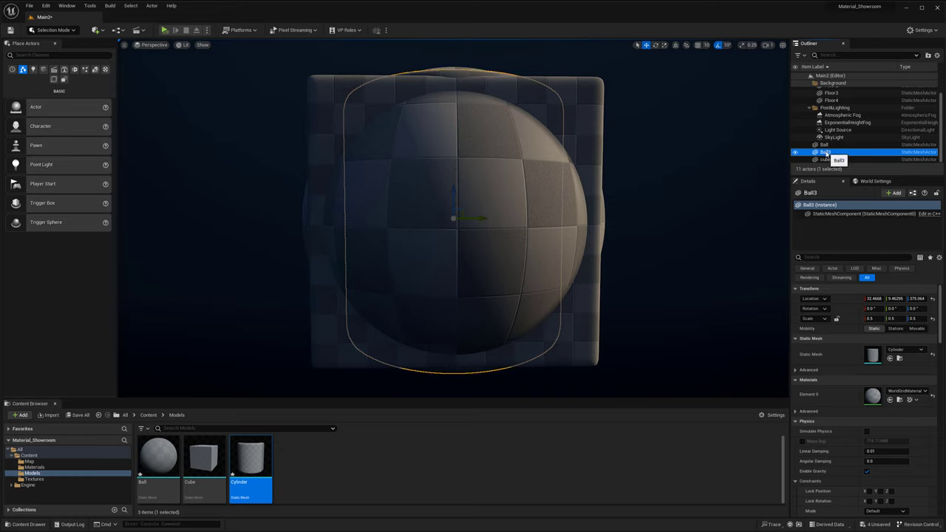
right_click(825, 153)
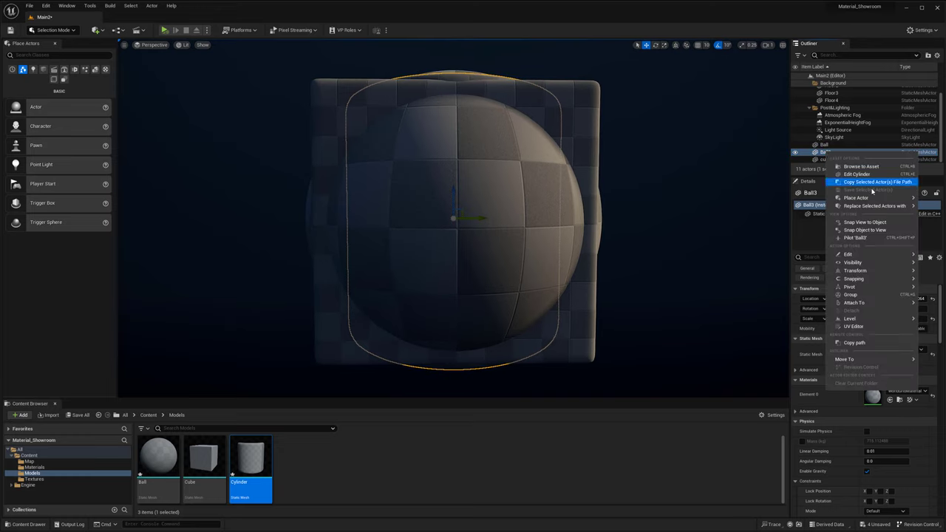
mouse_move(861, 256)
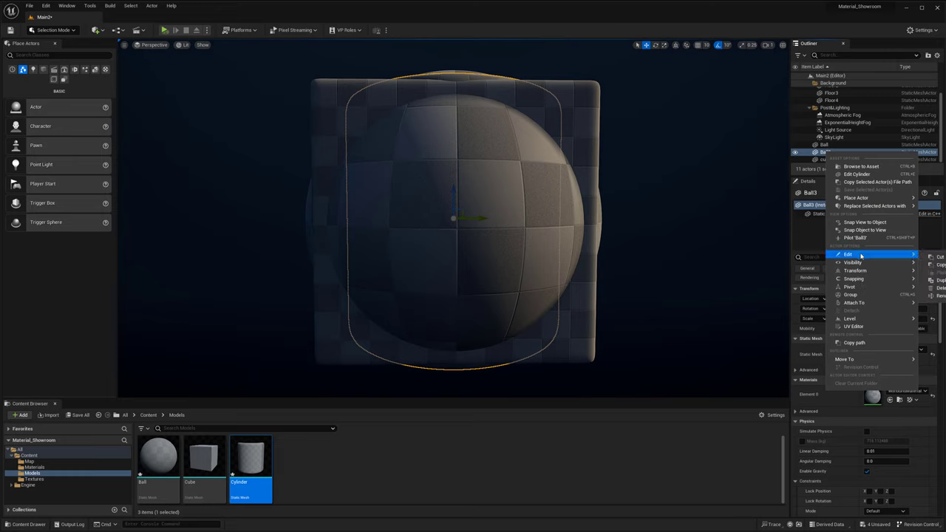
click(938, 295)
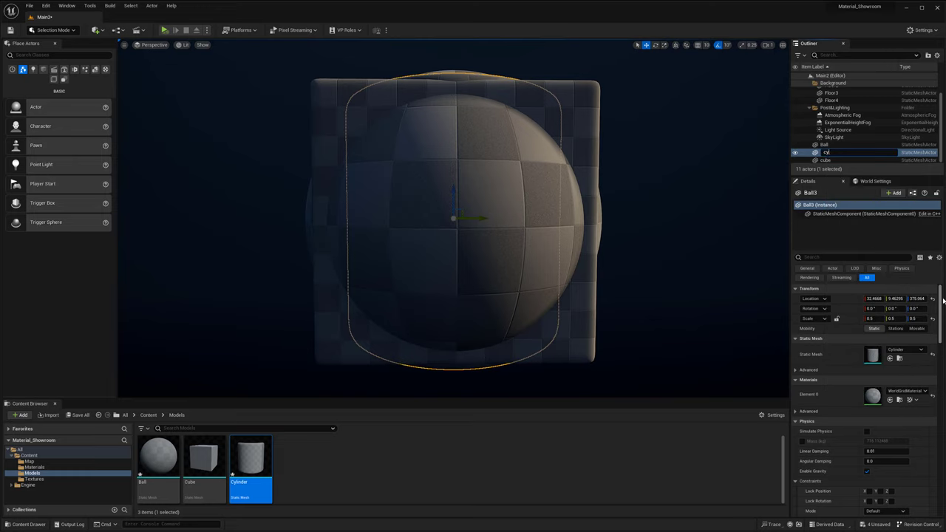
text(cylinder)
key(Return)
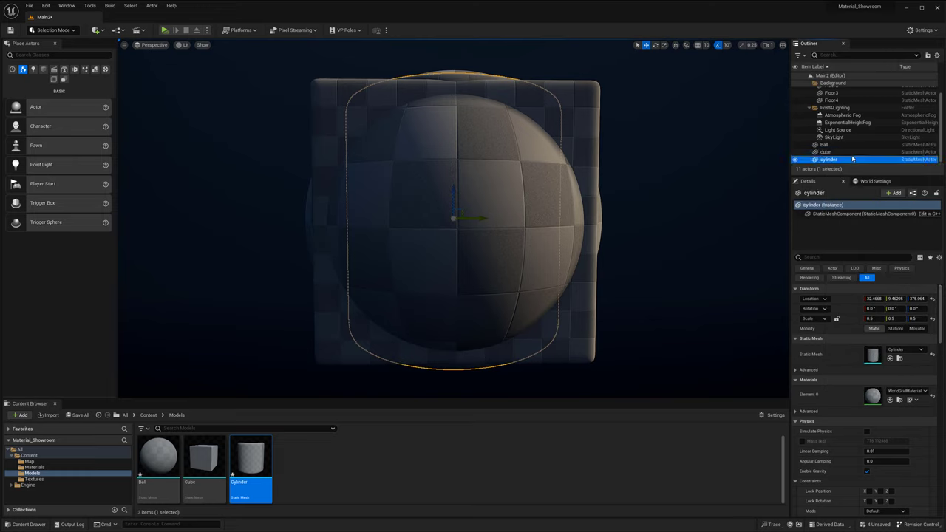
Step: Hide the cylinder and cube actors so only the ball is displayed
scroll(508, 195, down, 5)
key(g)
scroll(509, 195, up, 4)
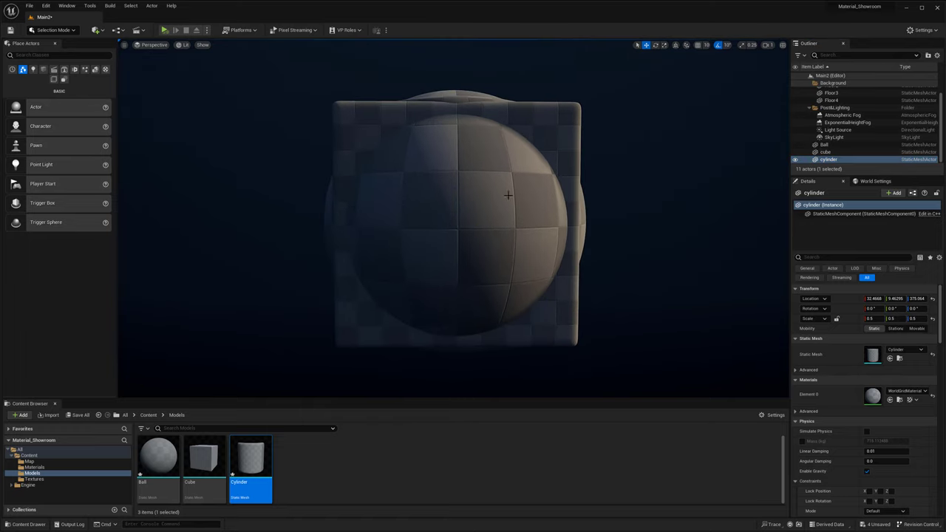
click(794, 160)
click(795, 152)
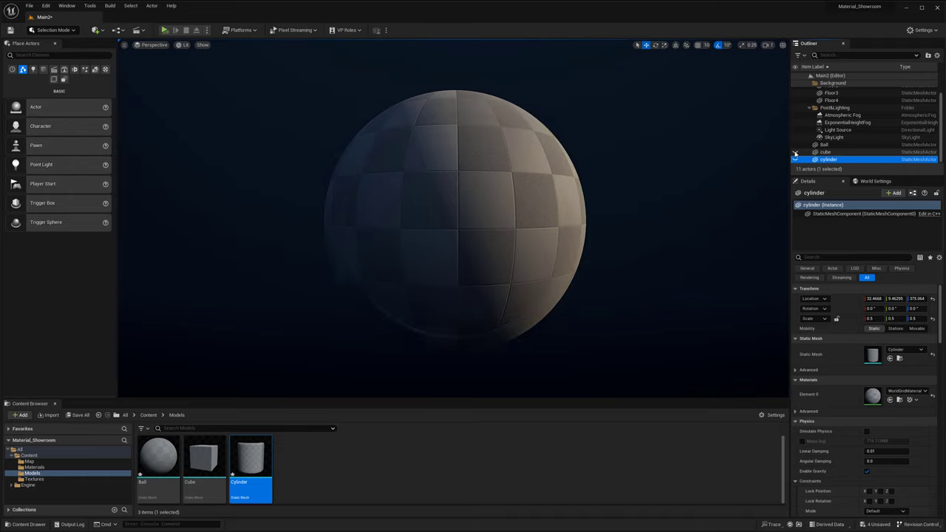
Step: Examine the ball on its own against the dark backdrop at different distances, toggling the editor overlays
scroll(557, 211, down, 5)
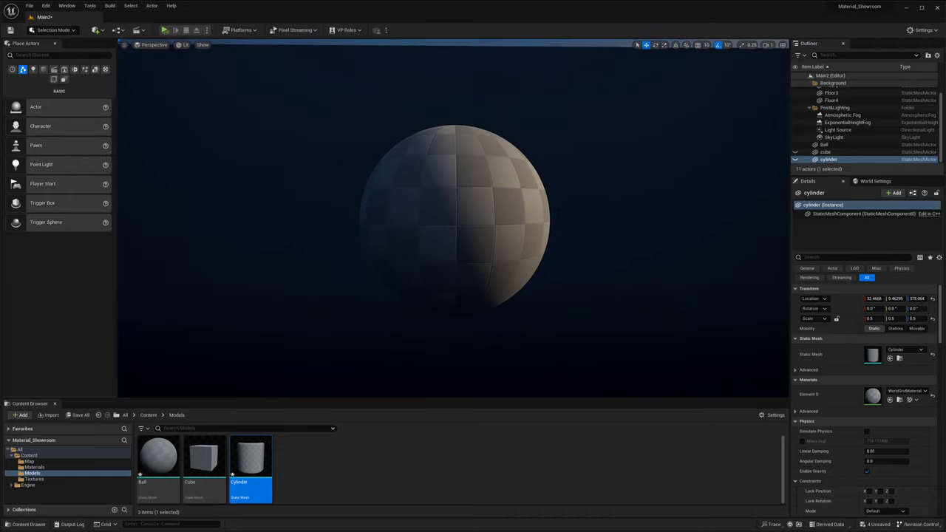
scroll(558, 211, up, 1)
scroll(557, 211, up, 2)
right_drag(515, 215, 525, 214)
key(g)
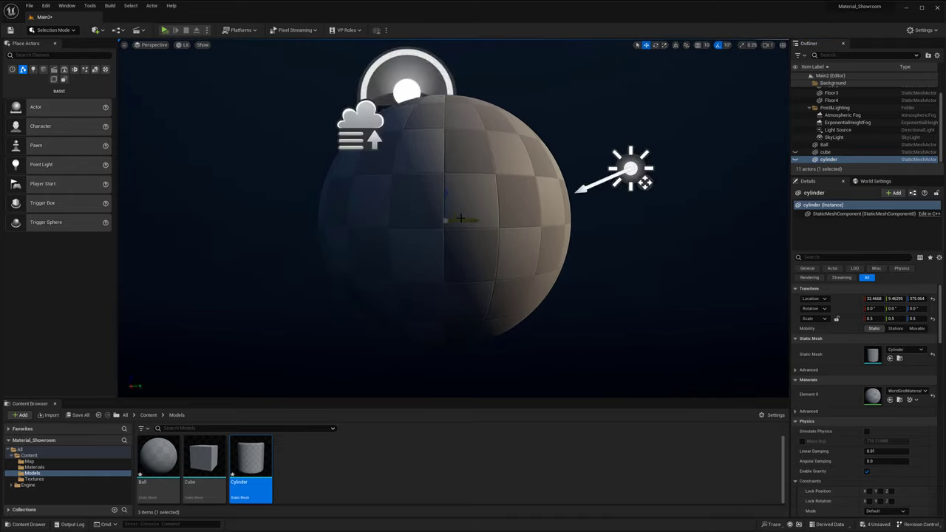
key(g)
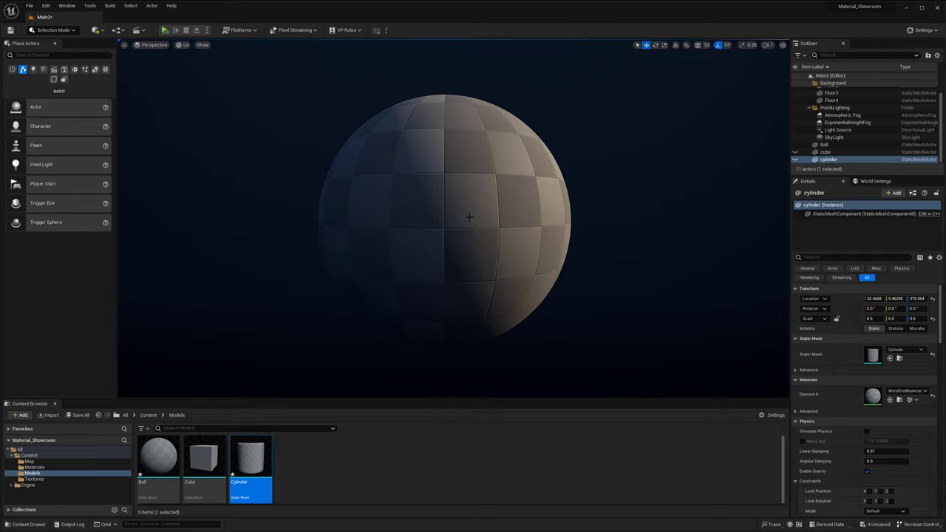
click(411, 453)
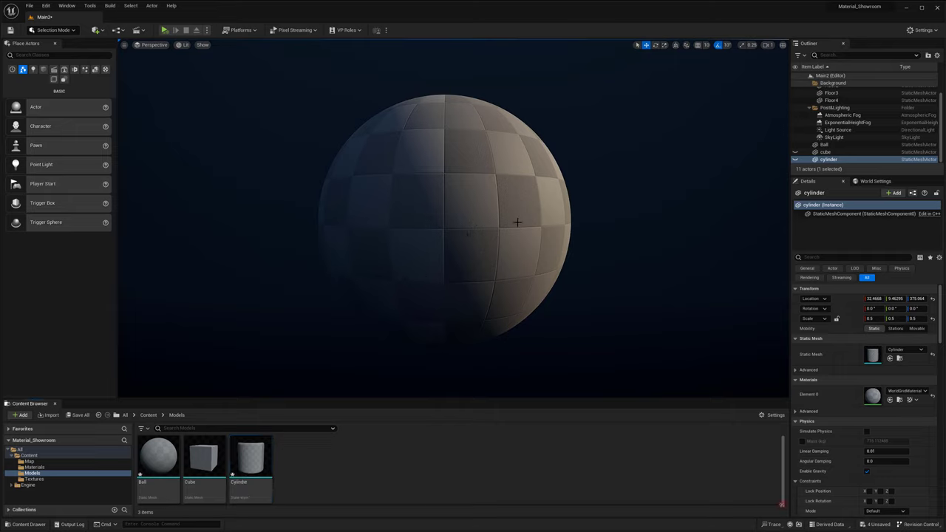
scroll(513, 229, down, 3)
key(g)
key(g)
scroll(515, 212, up, 4)
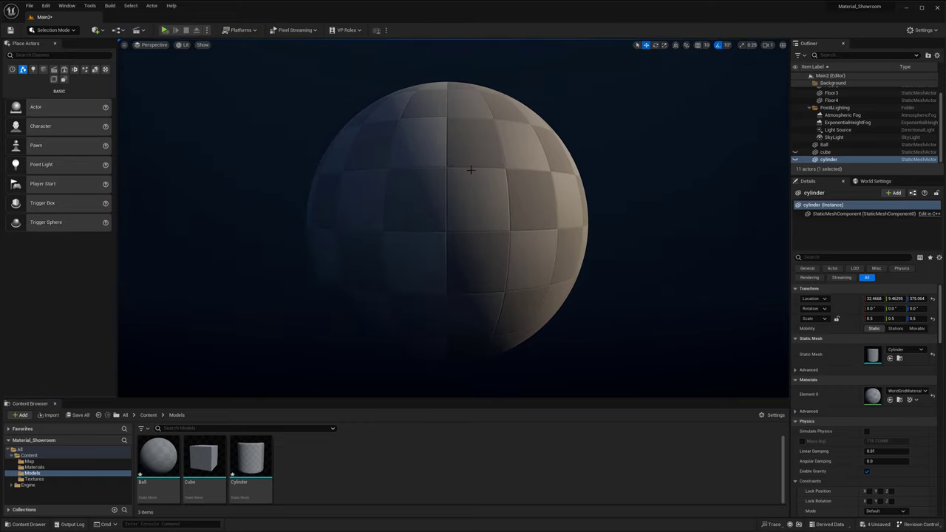
Step: Select the ball and view it from farther back with the editor overlays shown
click(471, 246)
key(s)
right_drag(529, 227, 629, 258)
key(a)
key(w)
key(e)
key(a)
key(s)
key(g)
drag(455, 214, 455, 214)
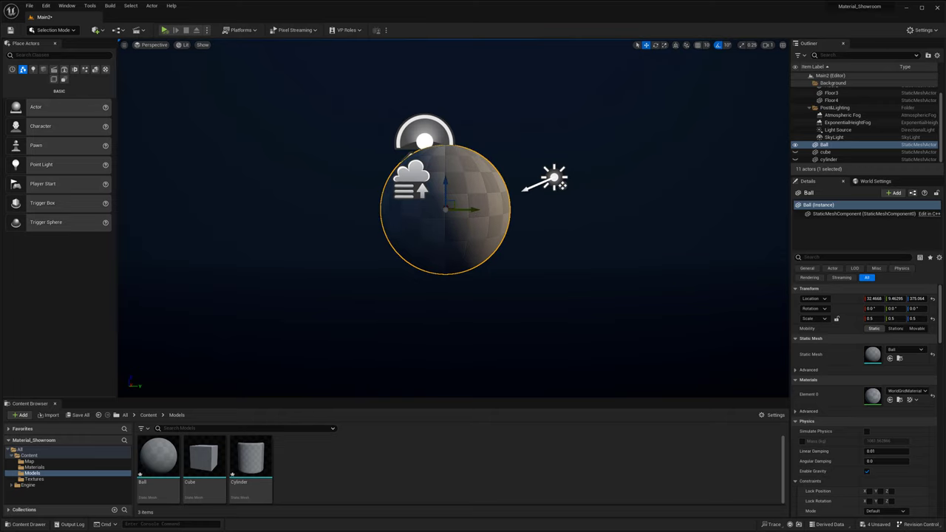
Step: Frame the ball closer in the viewport and create a Cine Camera Actor from that view
click(125, 45)
key(w)
right_drag(418, 176, 415, 168)
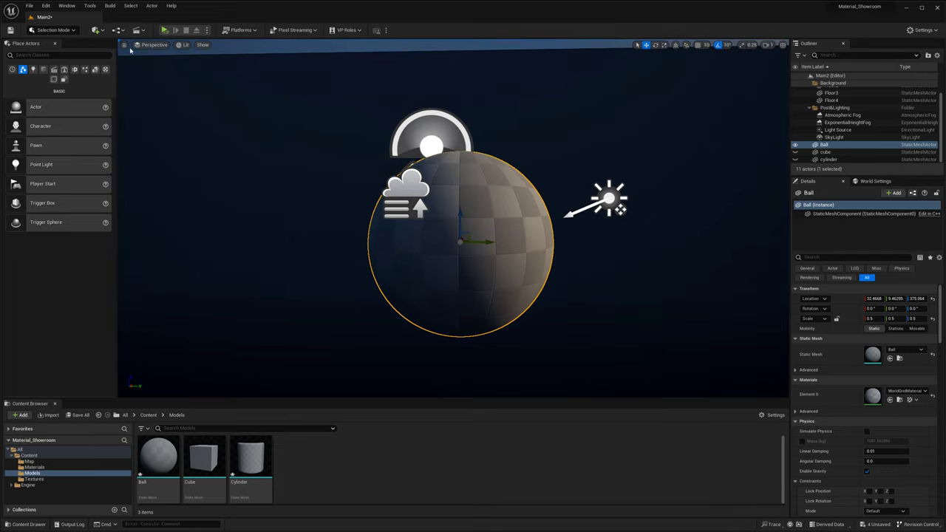
right_drag(309, 119, 305, 127)
key(w)
key(a)
key(d)
key(e)
key(a)
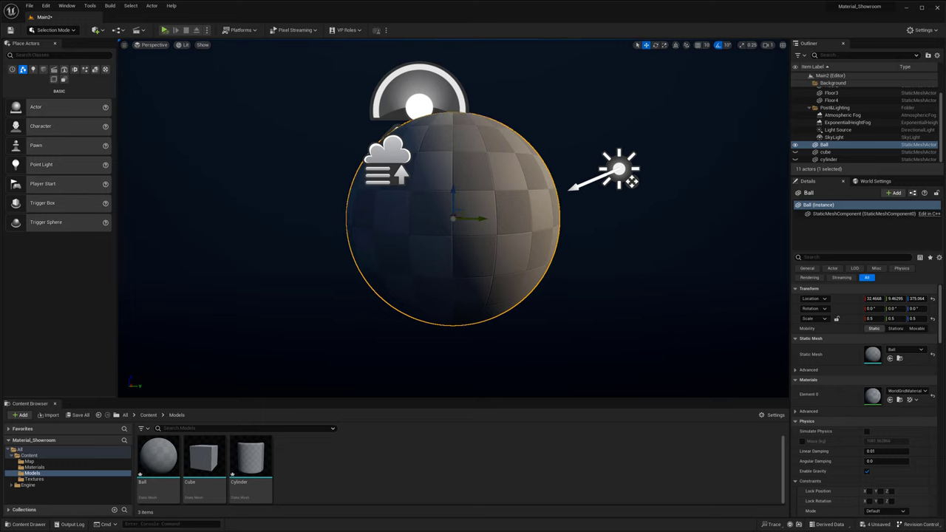
click(123, 46)
mouse_move(218, 190)
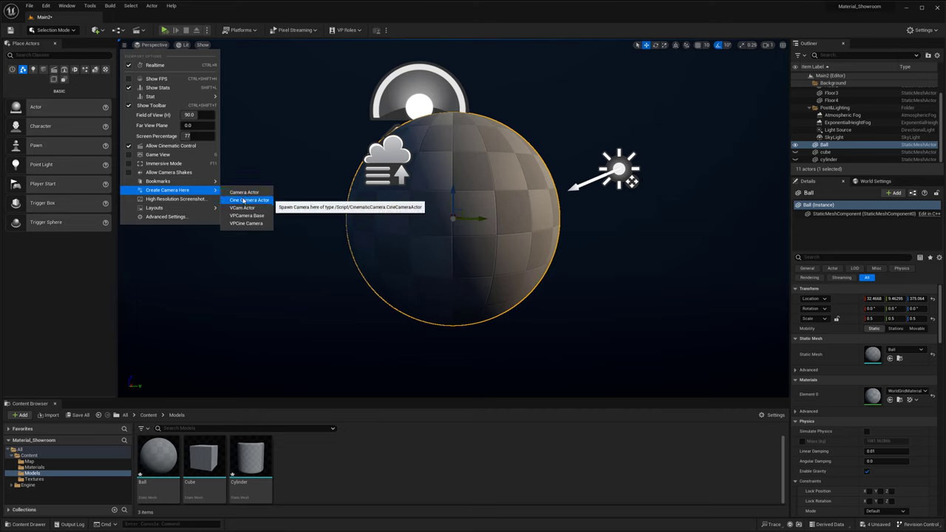
click(243, 200)
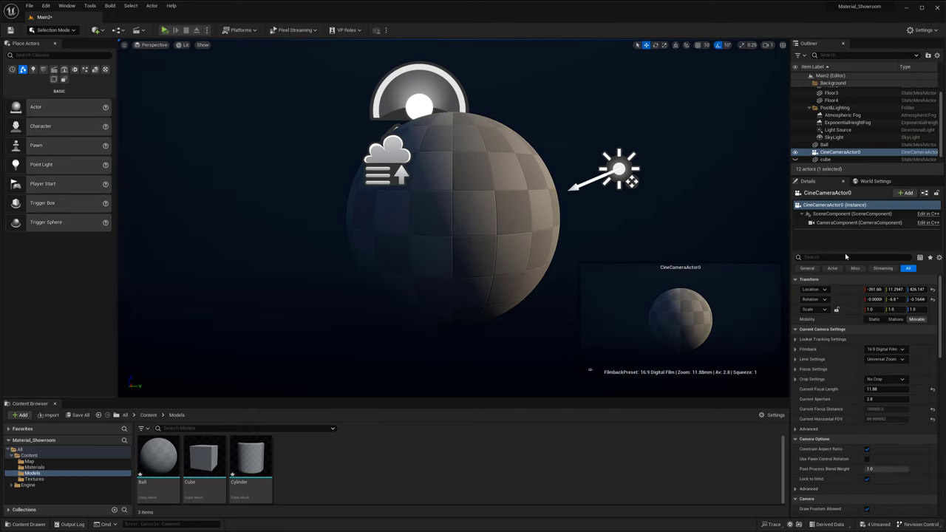
Step: Pilot the new cine camera and move it slightly closer to the ball
right_click(838, 153)
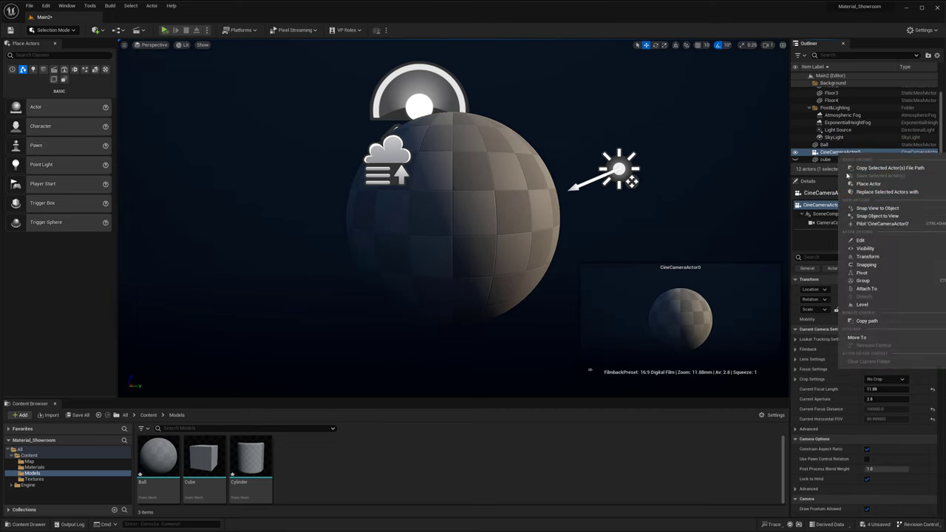
right_click(827, 153)
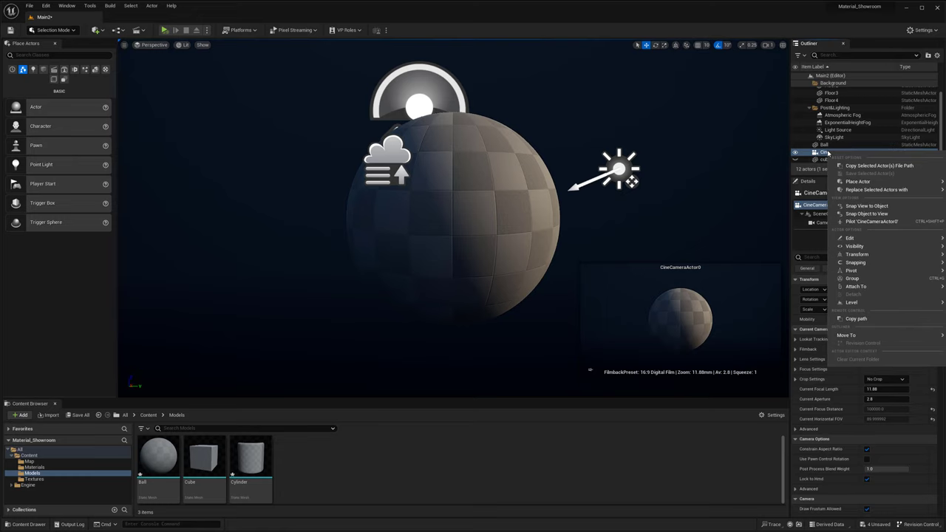
click(859, 223)
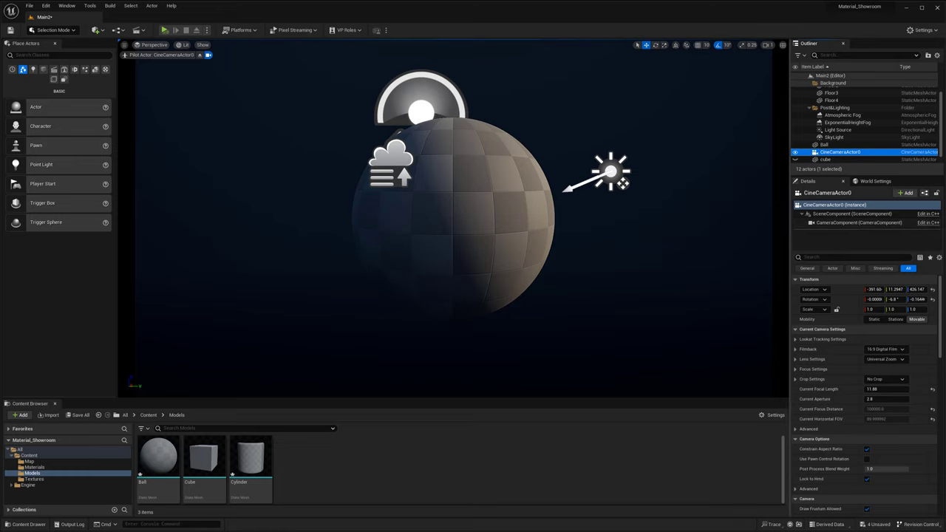
mouse_move(650, 220)
right_down()
mouse_move(637, 220)
mouse_move(650, 215)
right_up()
key(s)
key(w)
right_drag(591, 204, 588, 204)
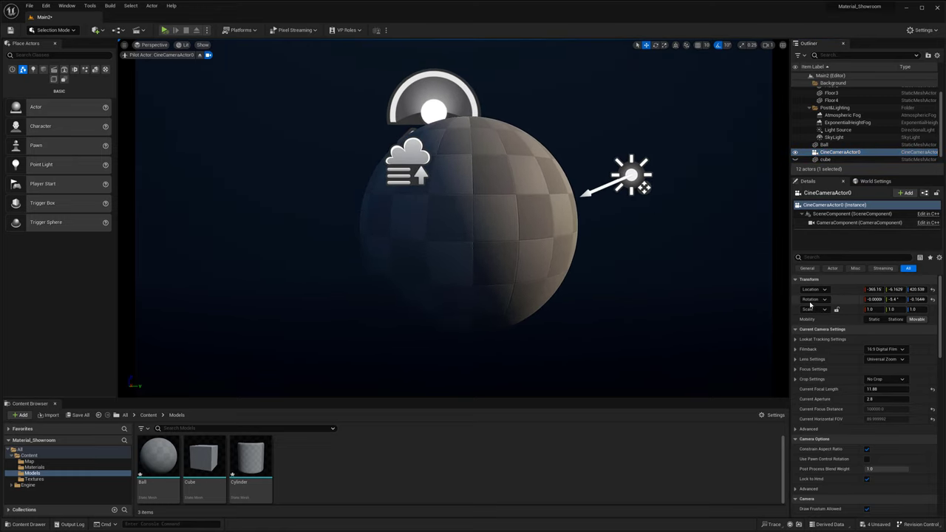
Step: Reset the cine camera's rotation to 0 on all axes and set its Y location to 0
click(933, 300)
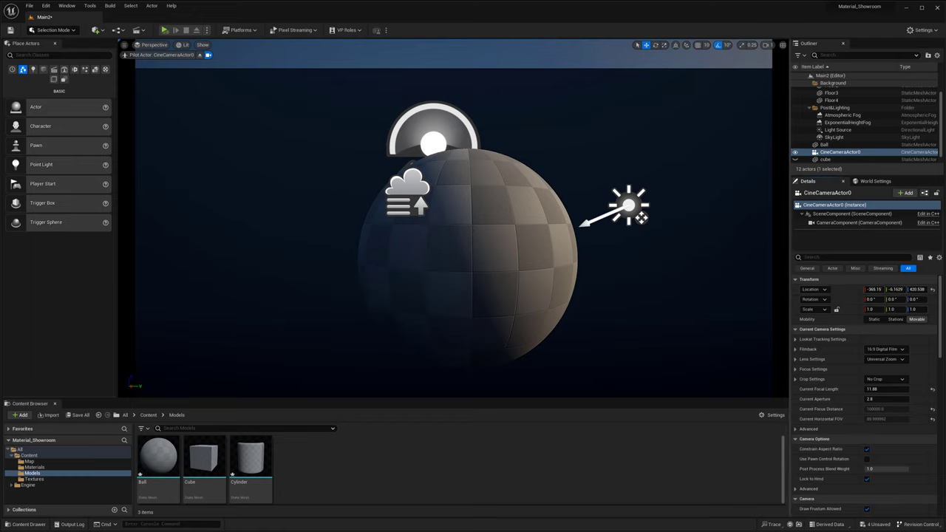
mouse_move(894, 289)
mouse_down()
mouse_move(908, 289)
mouse_move(896, 289)
mouse_up()
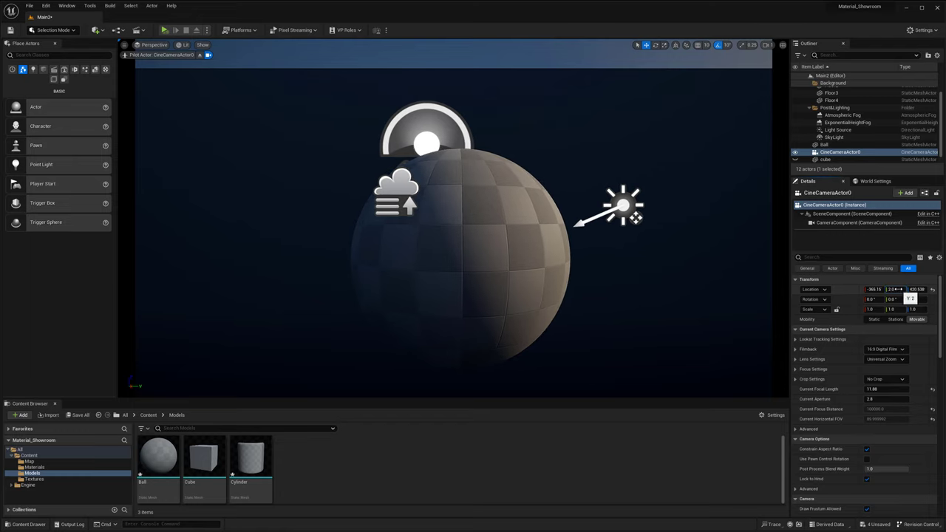
key(Return)
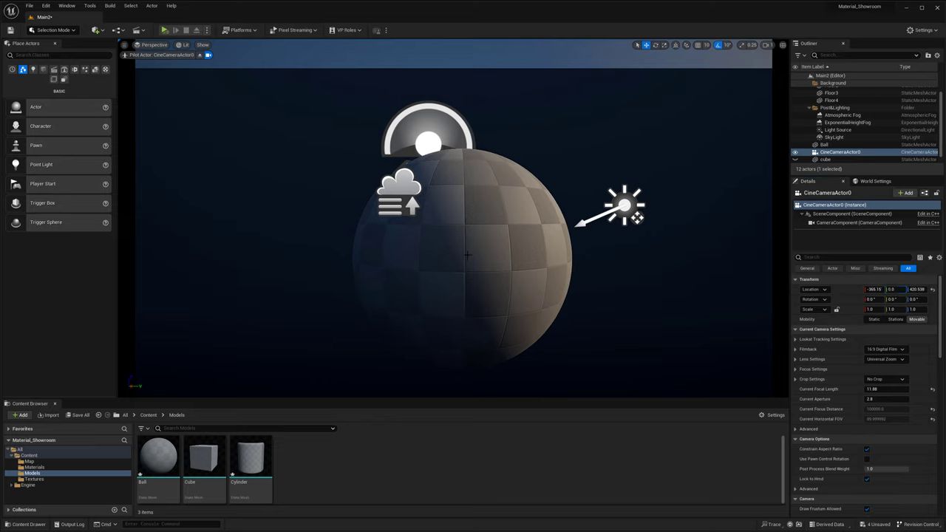
Step: Set the Ball actor's Y location to 0 to line it up with the camera
click(824, 144)
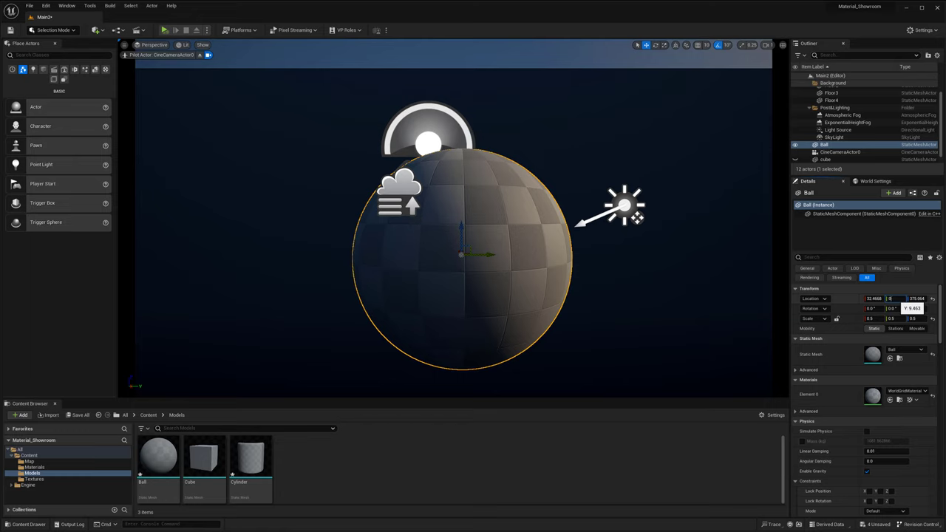
text(0)
key(Return)
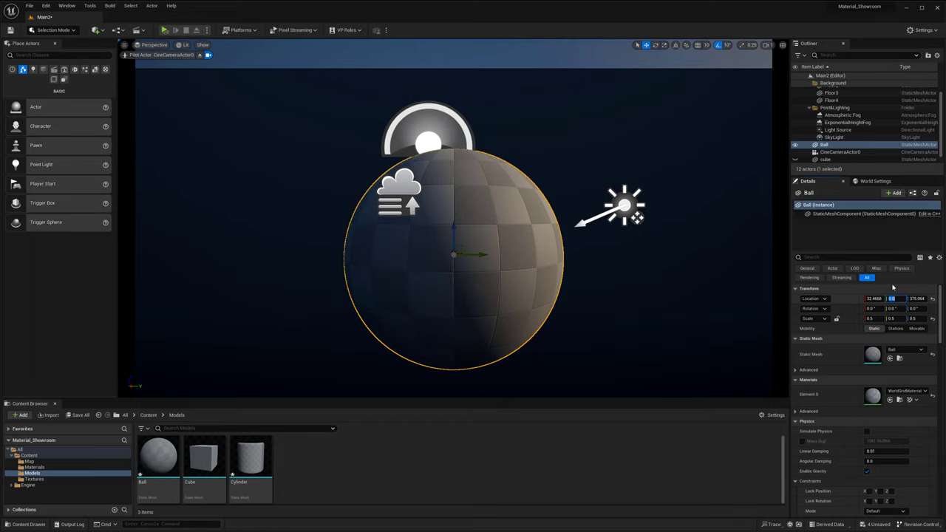
Step: Lower the cine camera to a Z location of 377 so the ball sits vertically centred in the frame
click(879, 152)
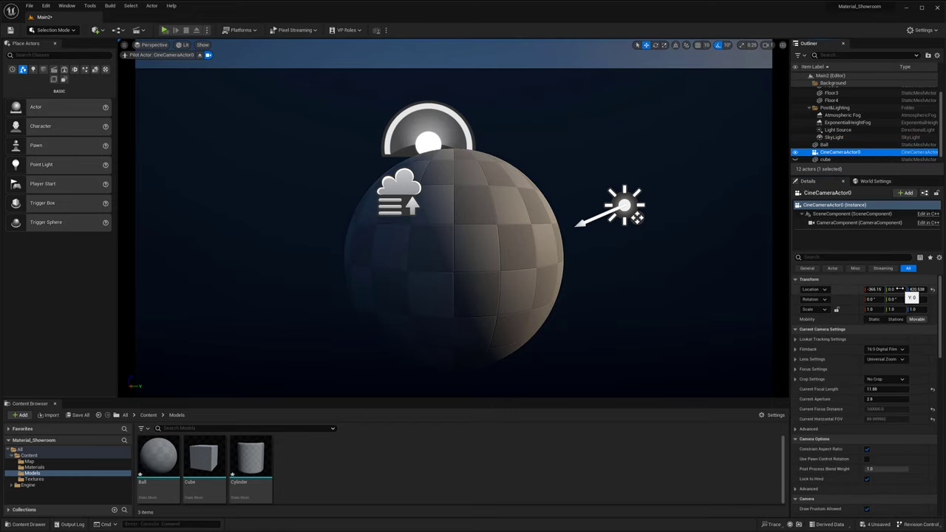
click(833, 153)
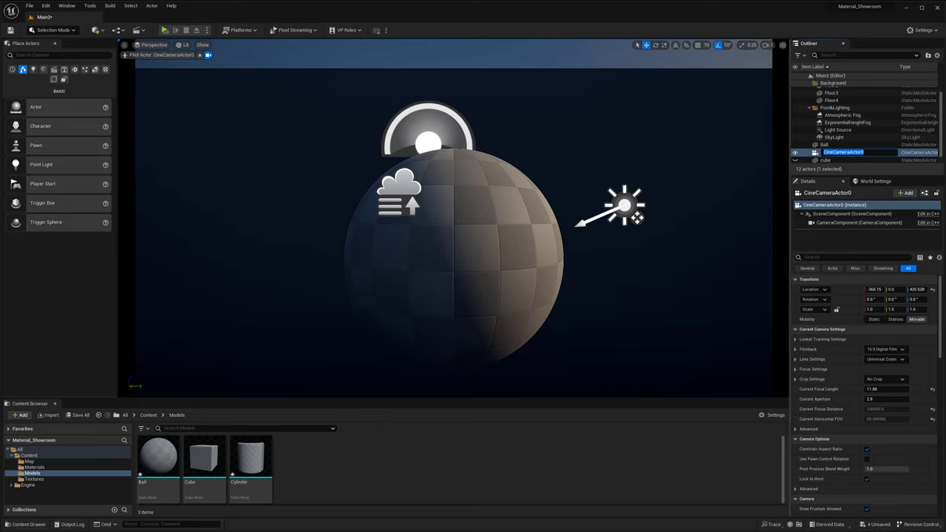
click(822, 145)
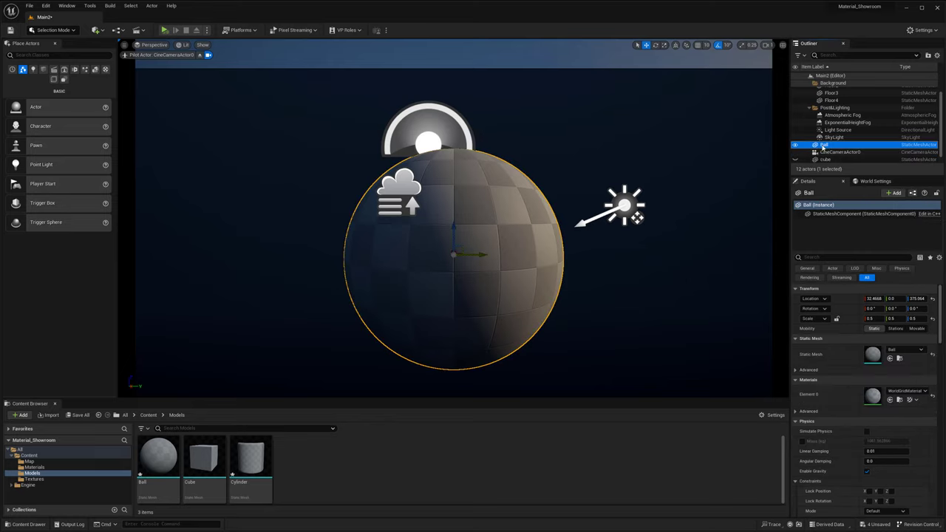
click(832, 152)
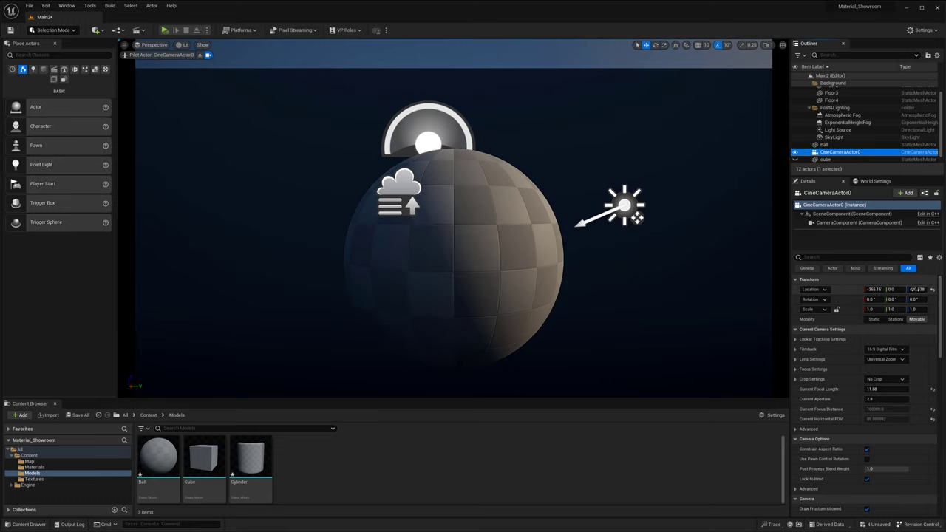
drag(916, 290, 891, 290)
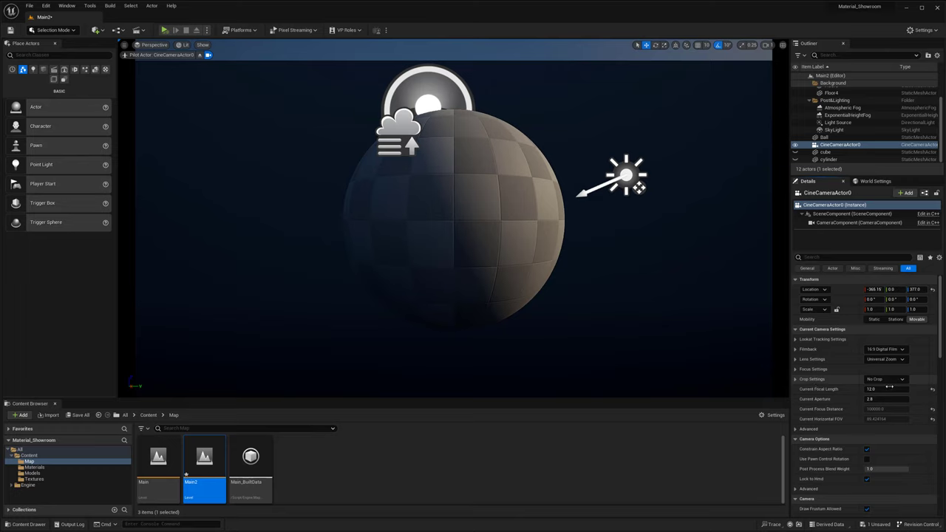
Step: Increase the cine camera's focal length to about 14.65 and set its crop to 1.33 (4:3)
drag(886, 389, 907, 388)
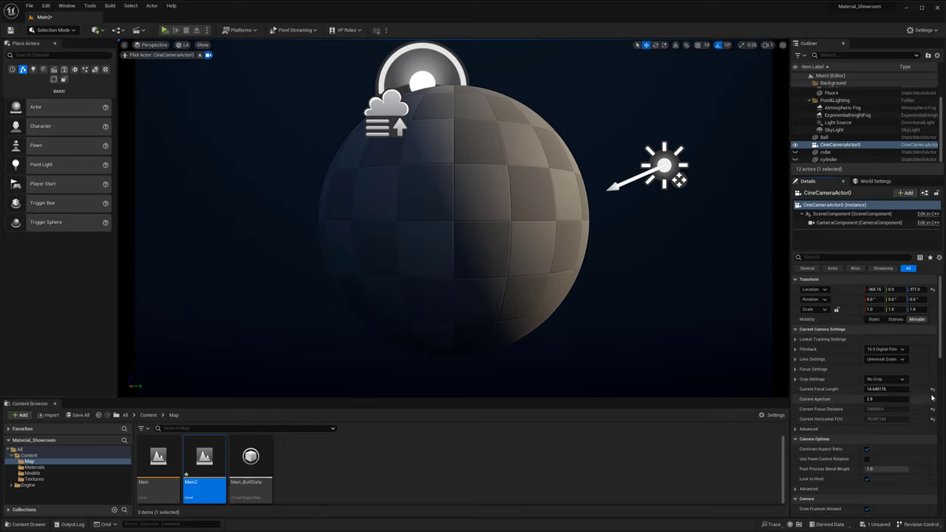
click(886, 379)
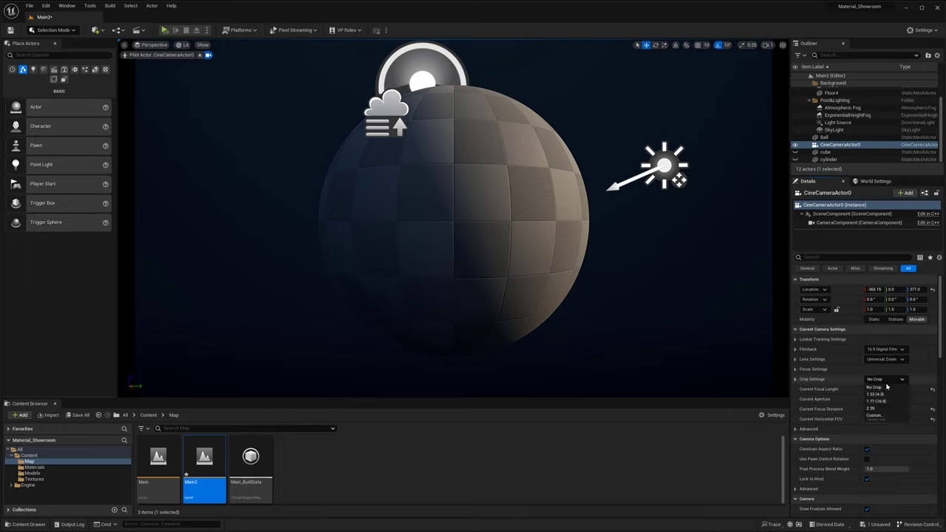
click(875, 394)
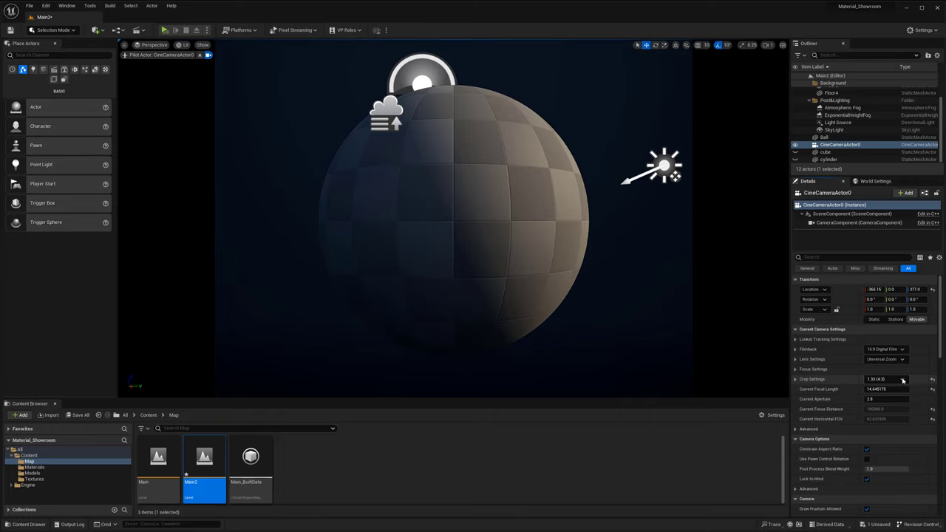
Step: Try a cropped aspect ratio of 1.0 on the cine camera and restore the 1.33 (4:3) crop
click(902, 380)
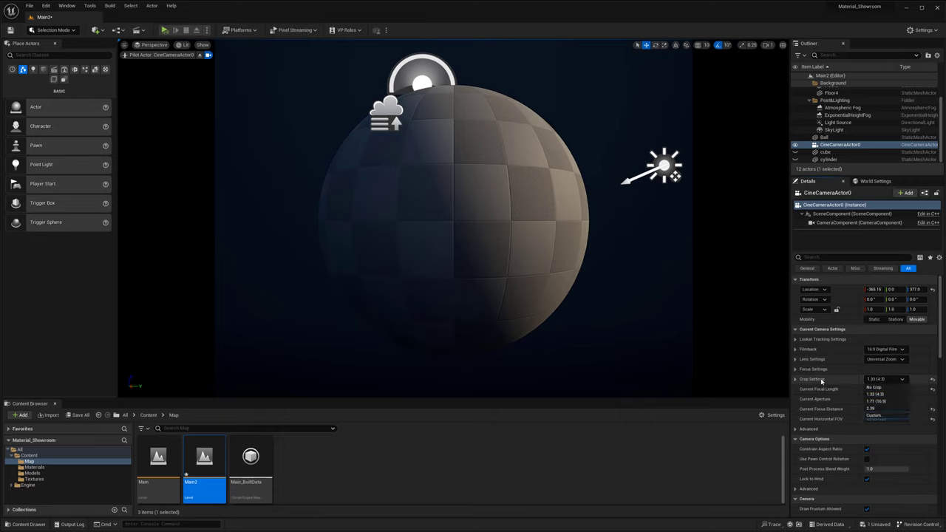
click(795, 380)
click(886, 388)
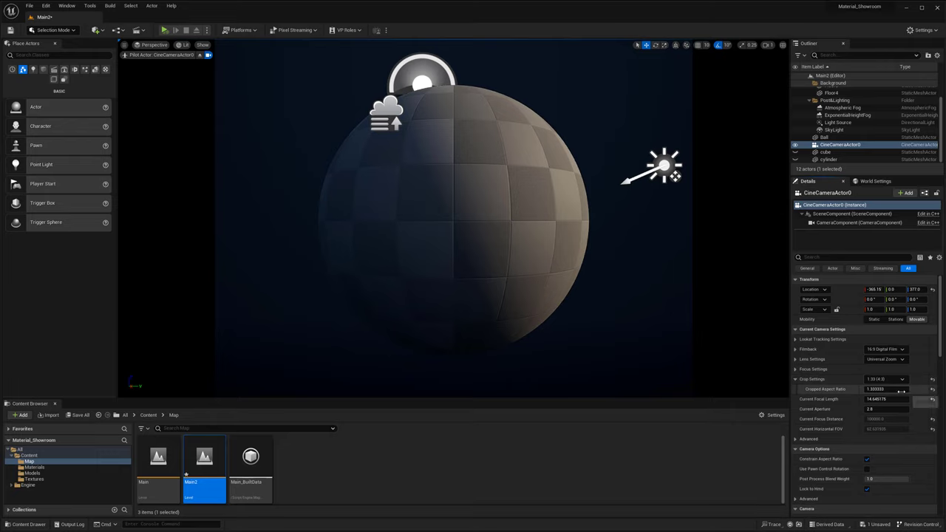
text(1)
key(Return)
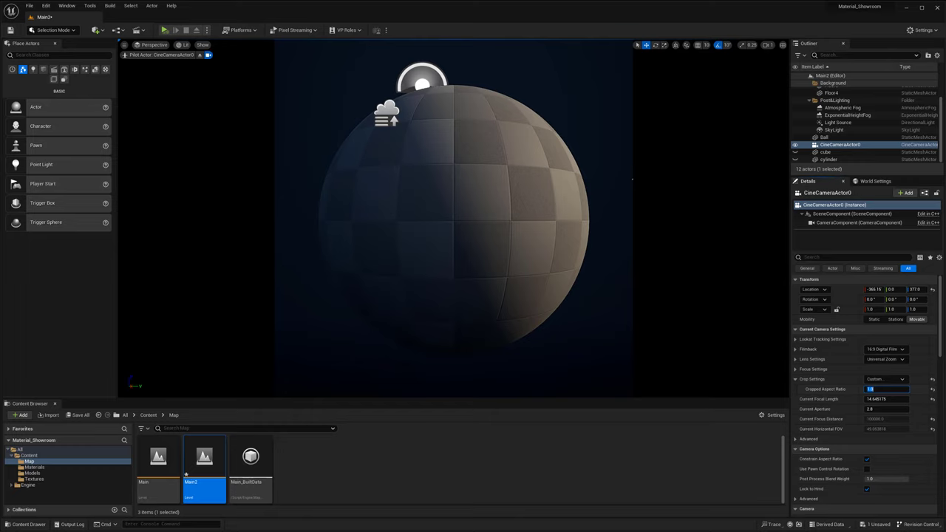
click(885, 379)
click(878, 394)
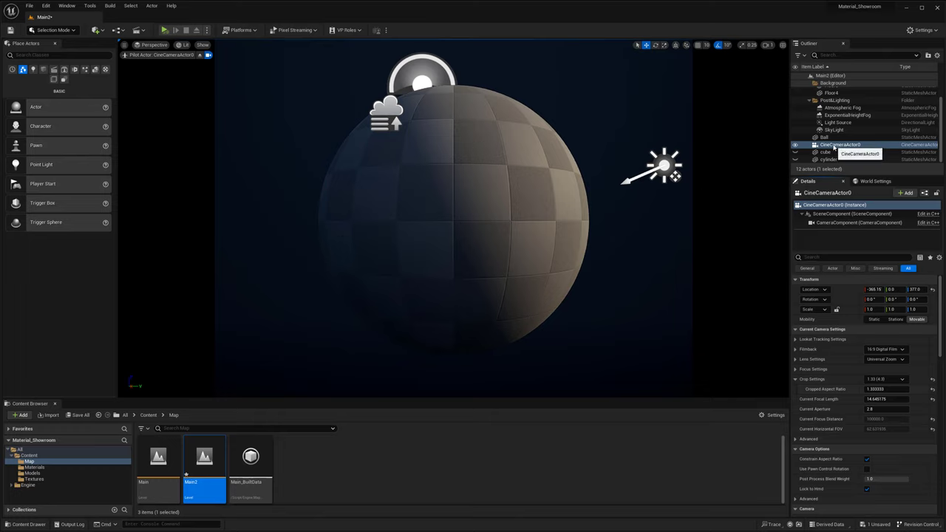
Step: Lock the cine camera actor's movement and test that the piloted view stays fixed
right_click(832, 146)
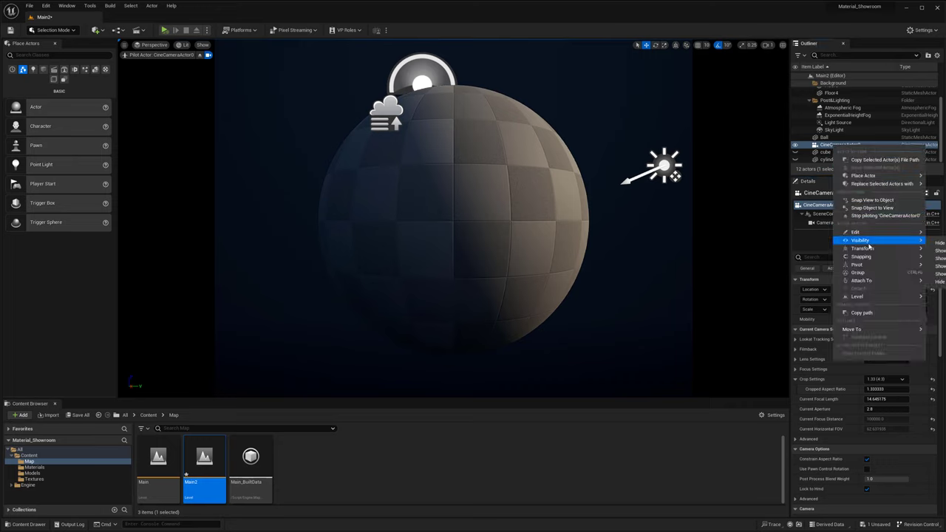
mouse_move(869, 252)
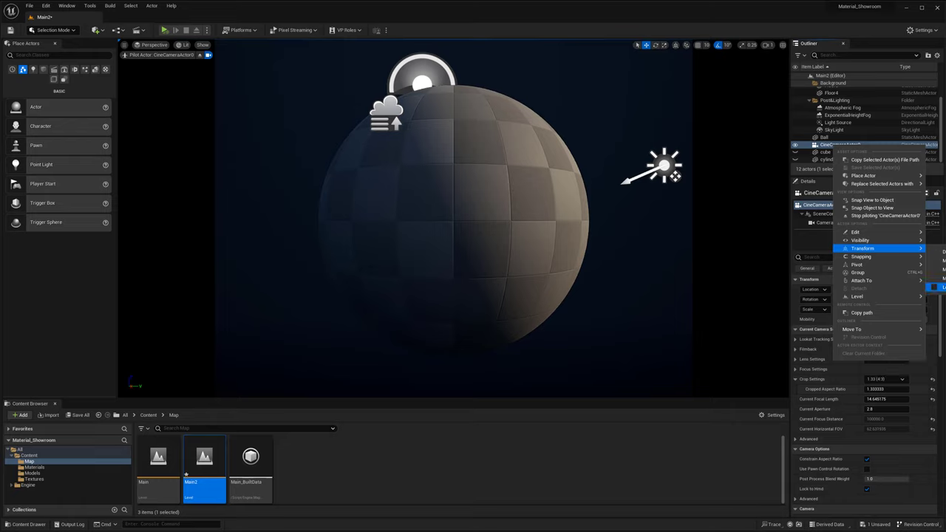
click(943, 288)
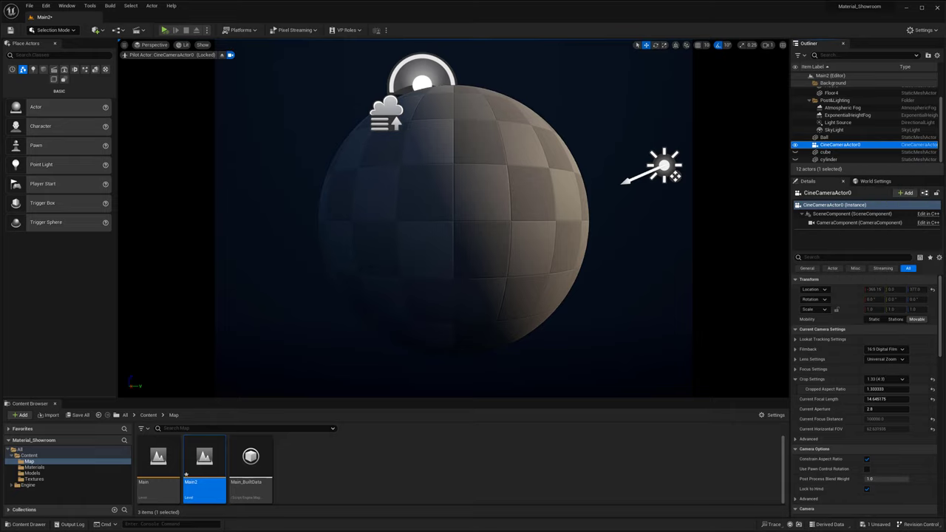
right_drag(412, 178, 411, 177)
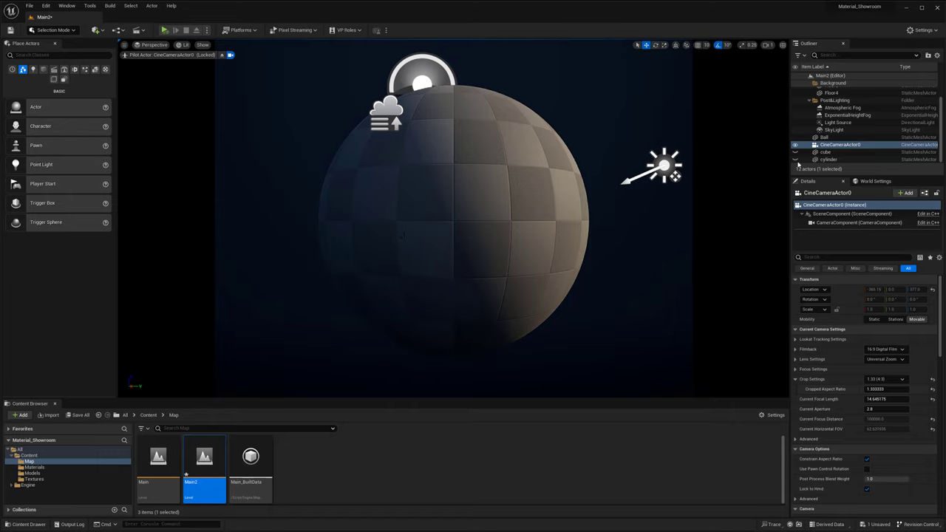
Step: Select the ball and check the locked camera framing with the editor overlays hidden and shown
click(520, 213)
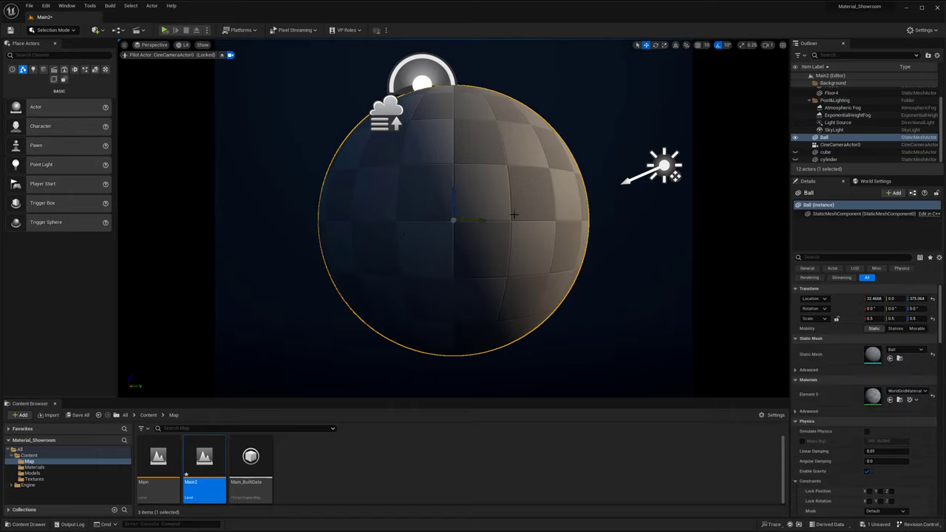
right_click(858, 138)
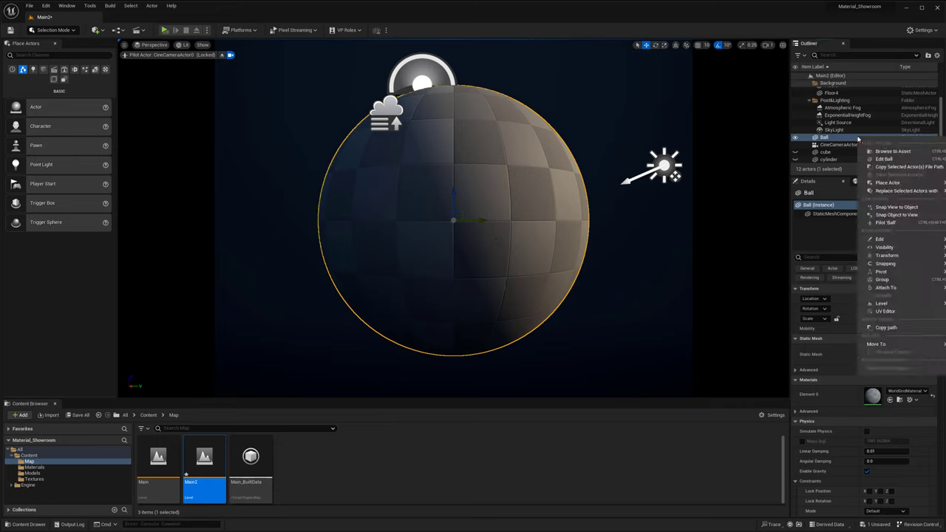
click(549, 225)
key(g)
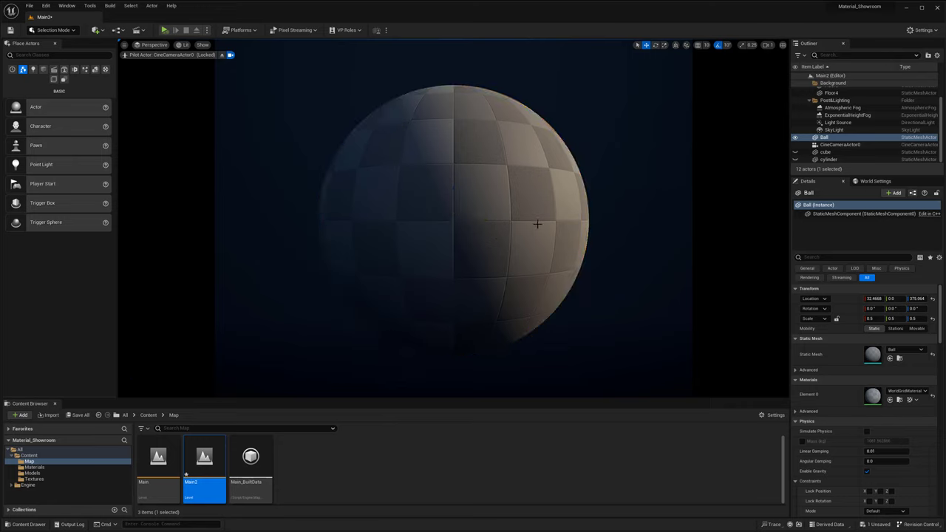
key(g)
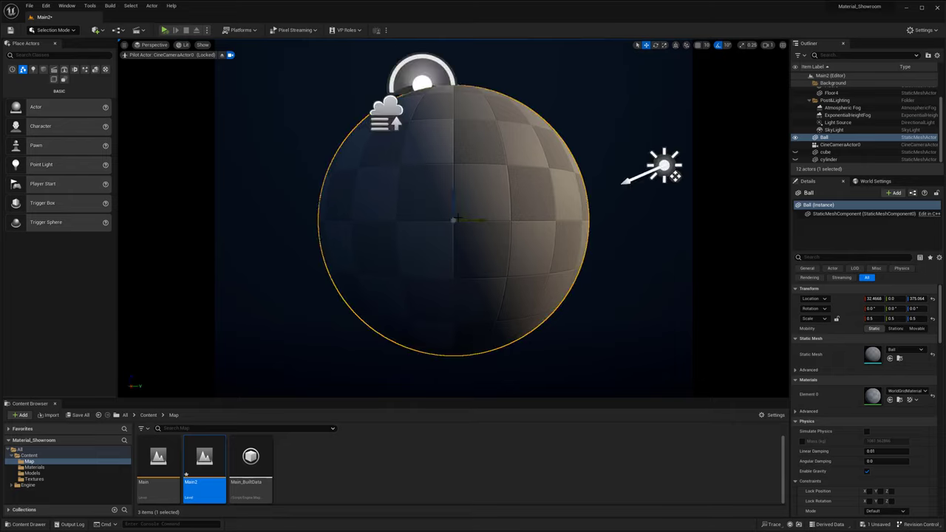
key(g)
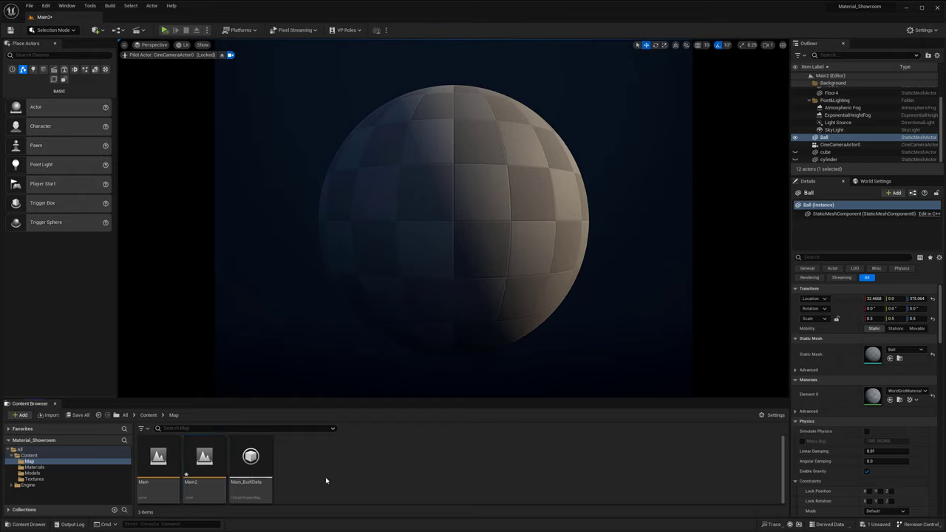
Step: Open the project's Content folder
click(149, 415)
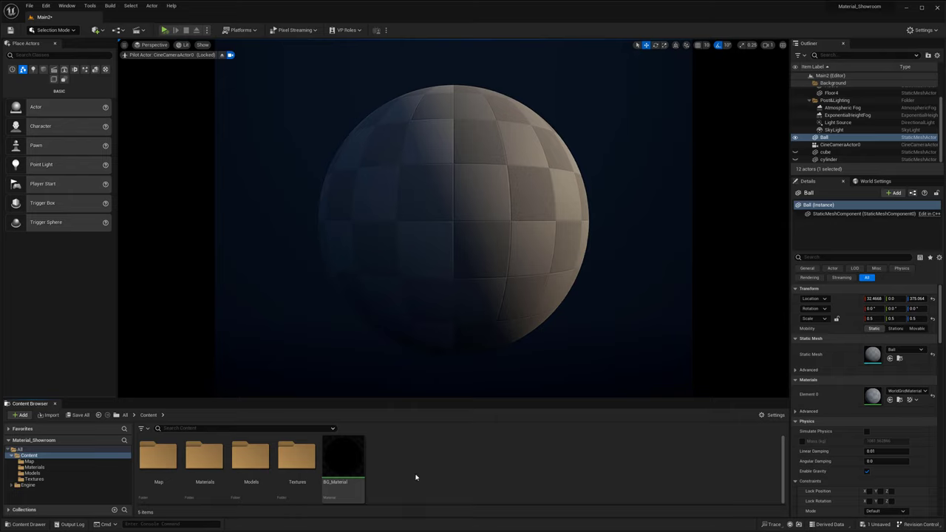